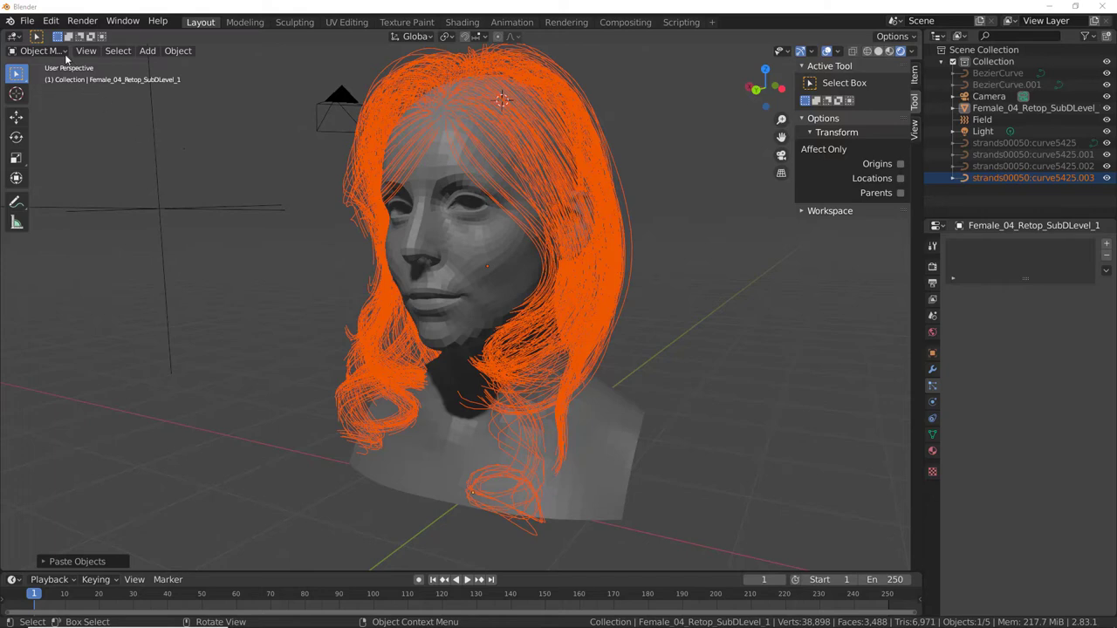
# Confirm in Preferences > Add-ons that Particle Hair from Guides is enabled
pyautogui.click(52, 24)
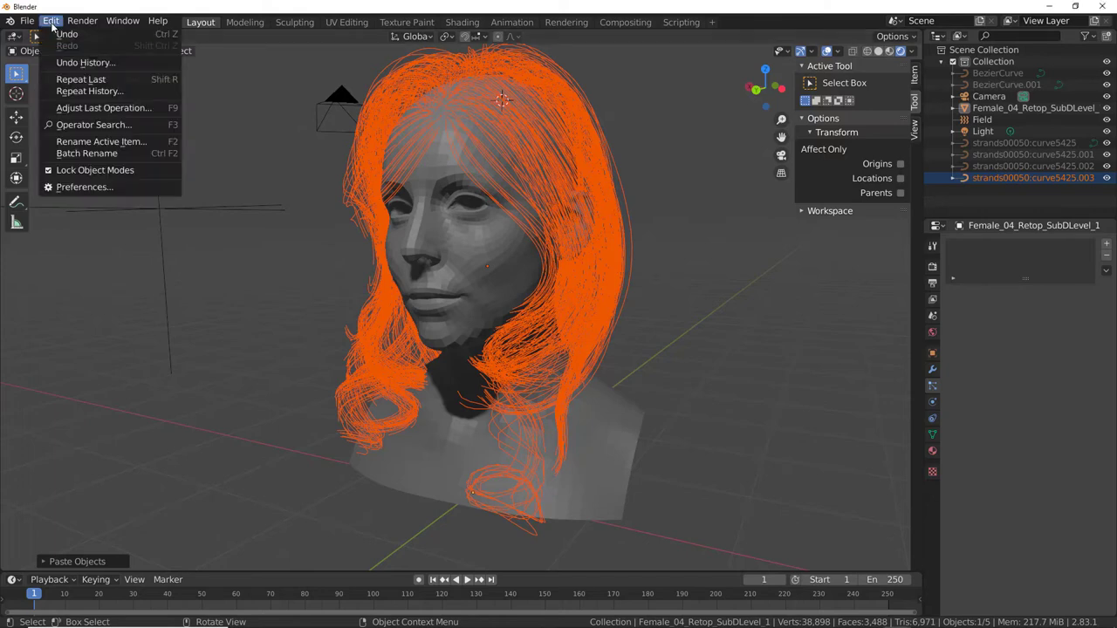
pyautogui.click(83, 186)
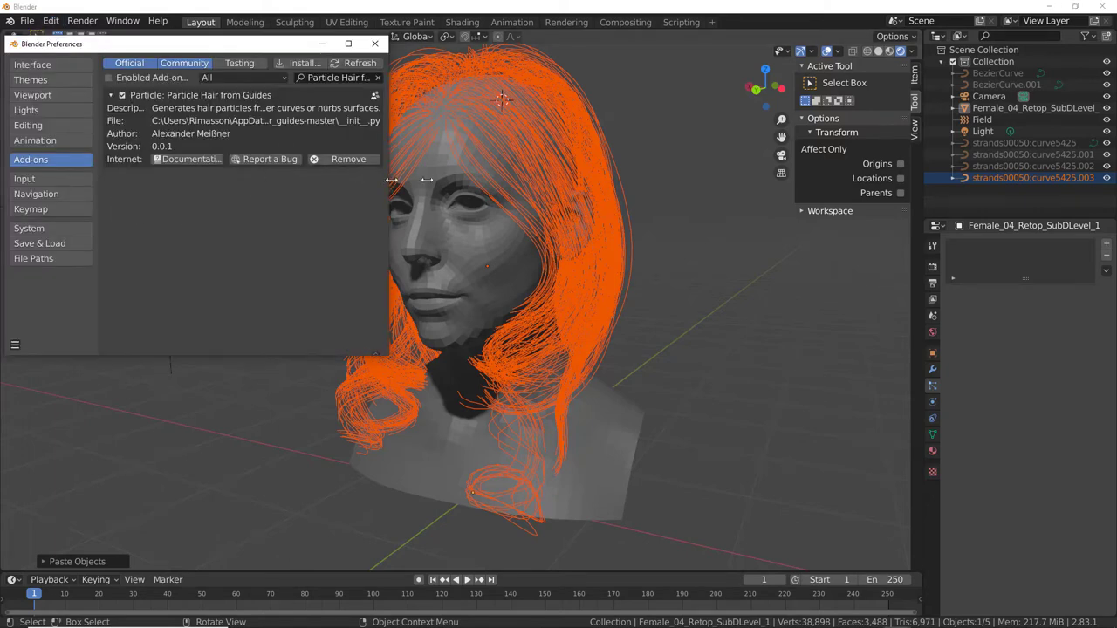
pyautogui.moveTo(390, 179); pyautogui.dragTo(693, 184)
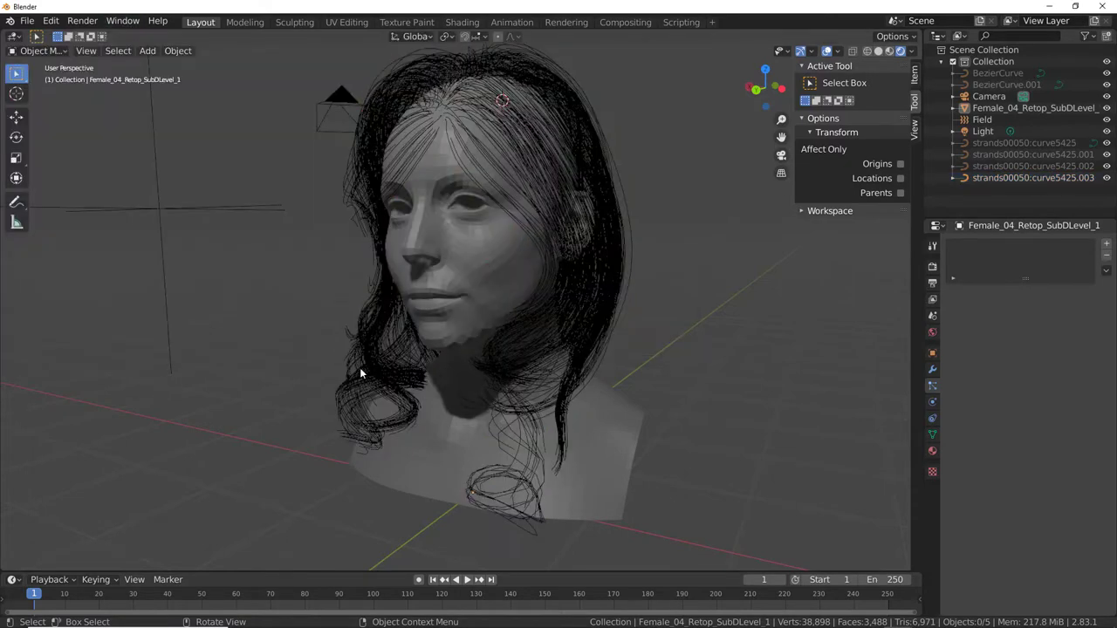
# Select the strands00050:curve5425.003 hair guide curve and enter Edit Mode on it
pyautogui.moveTo(359, 367)
pyautogui.mouseDown(button='middle')
pyautogui.moveTo(540, 330)
pyautogui.moveTo(410, 332)
pyautogui.mouseUp(button='middle')
pyautogui.click(606, 295)
pyautogui.scroll(4, 606, 295)
pyautogui.press('Tab')
# Select all hair curve points, change their spline type and handle type, then return to Object Mode
pyautogui.press('a')
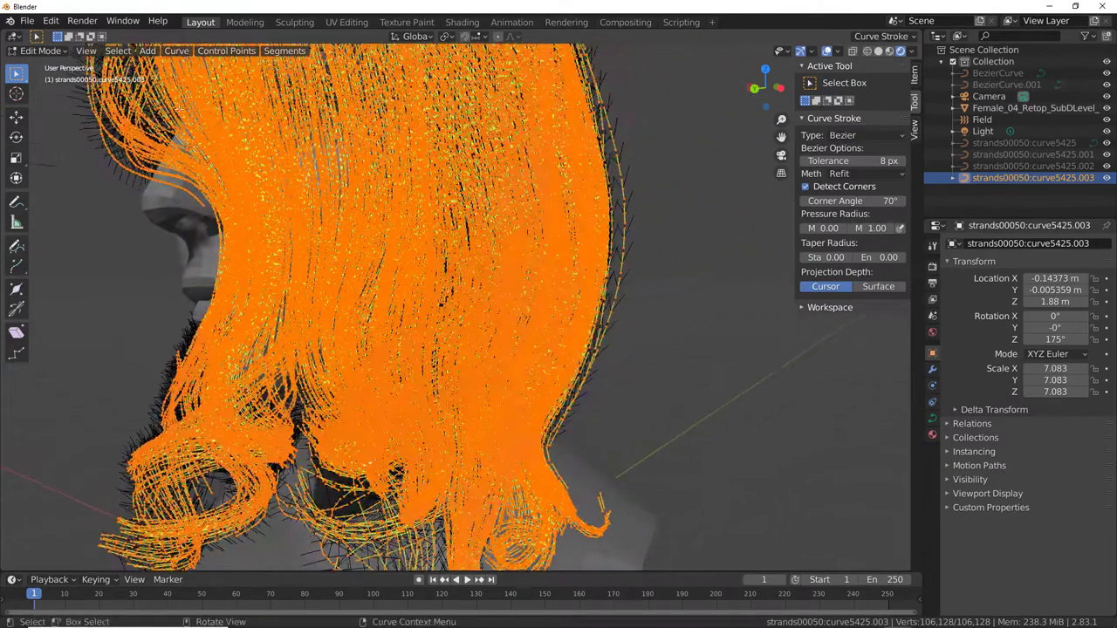
pyautogui.click(184, 51)
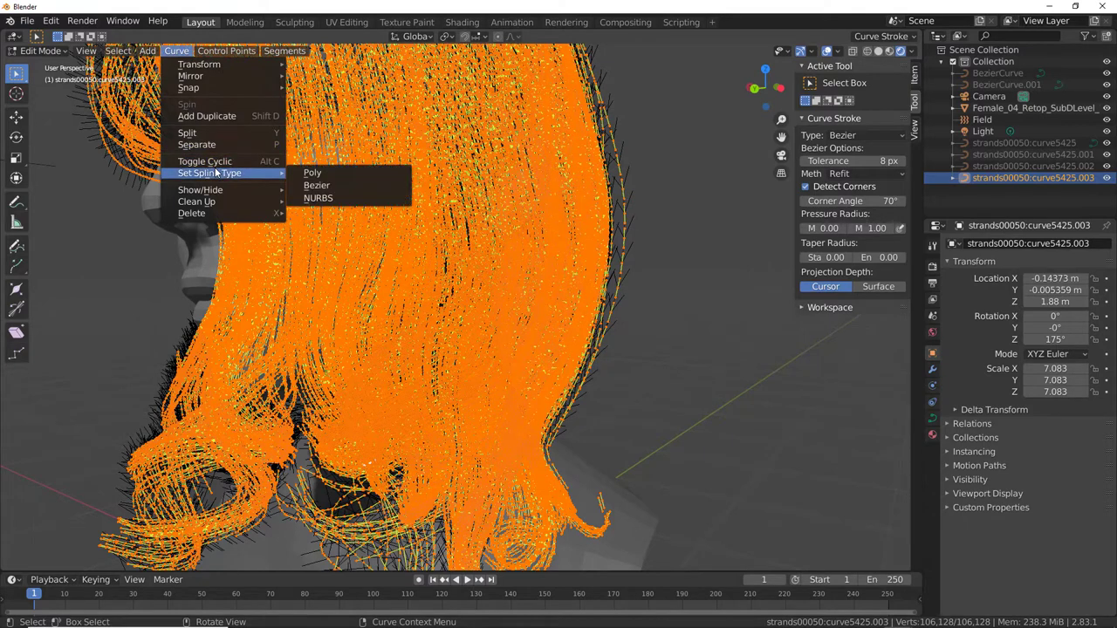
pyautogui.click(339, 193)
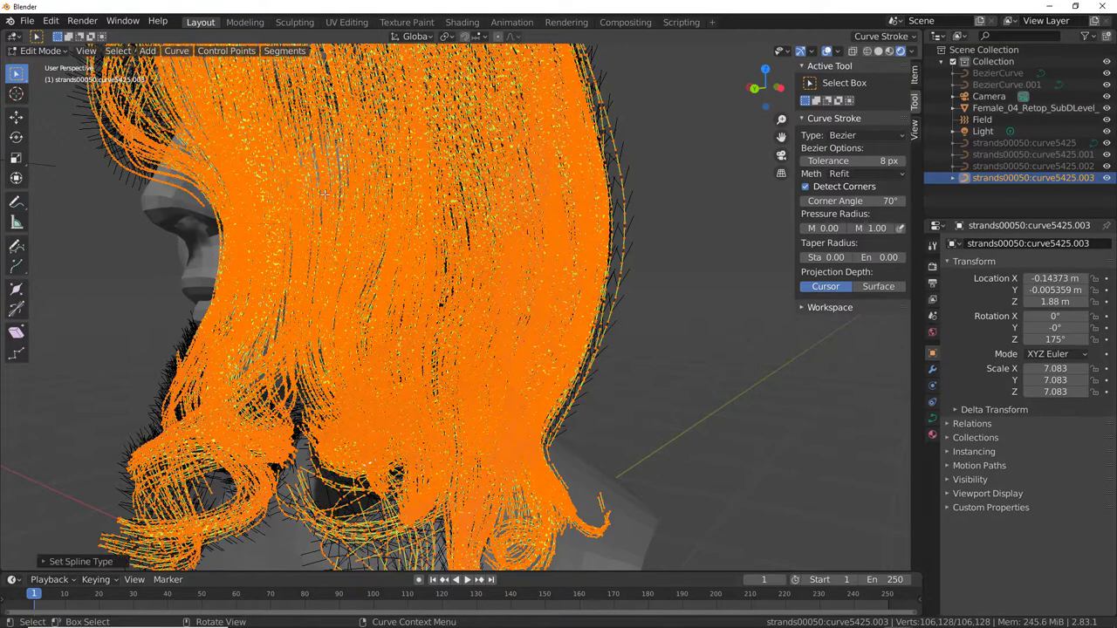
pyautogui.click(209, 52)
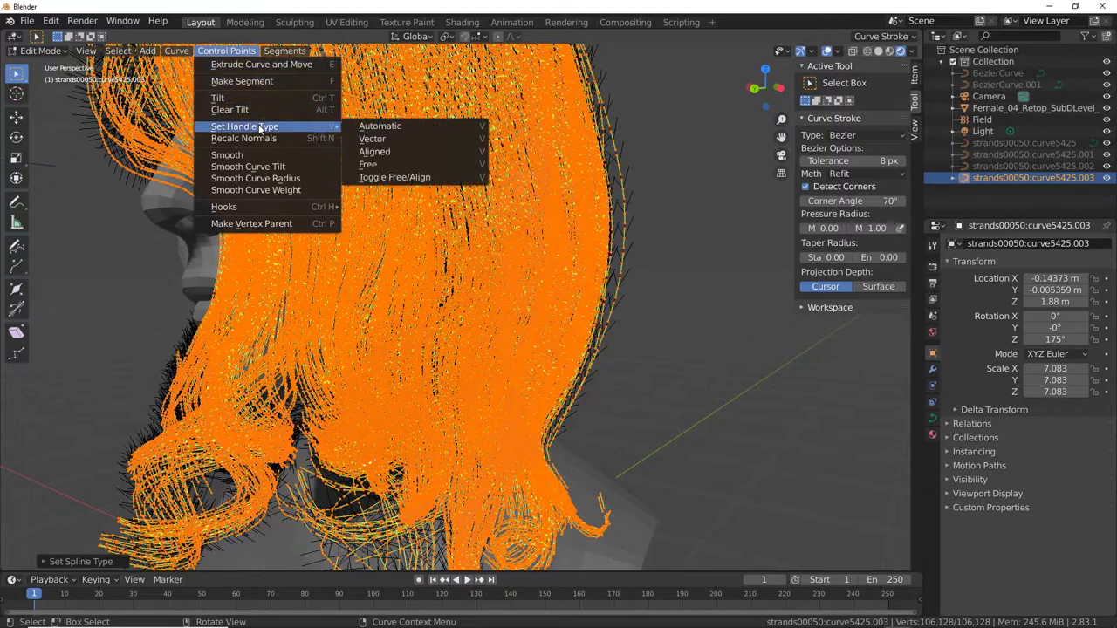
pyautogui.click(379, 128)
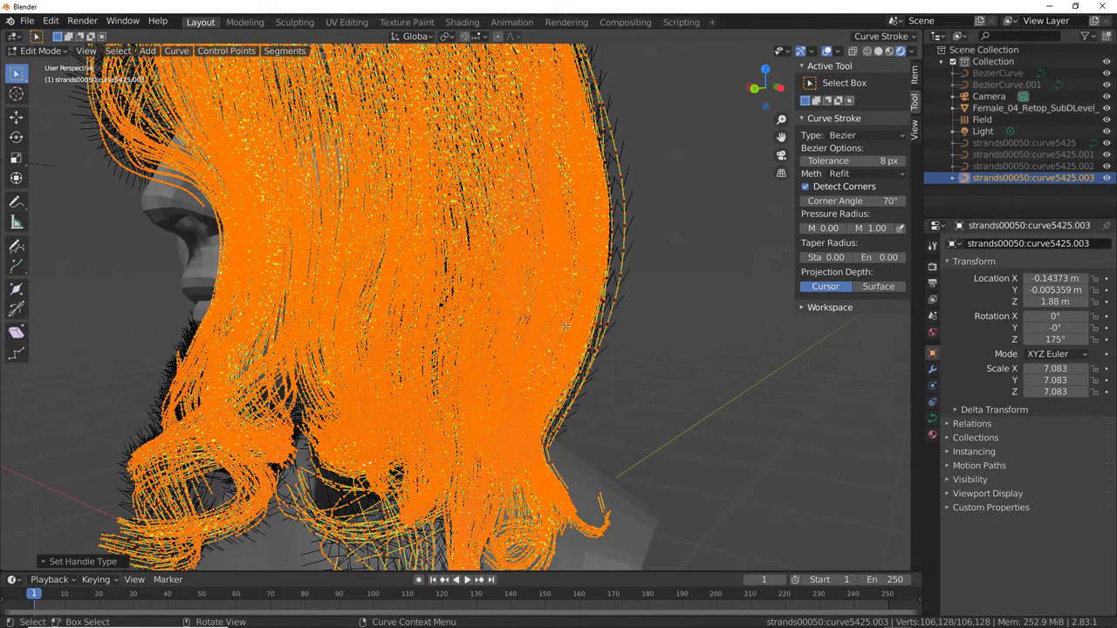
pyautogui.moveTo(523, 332); pyautogui.dragTo(602, 360, button='middle')
pyautogui.press('Tab')
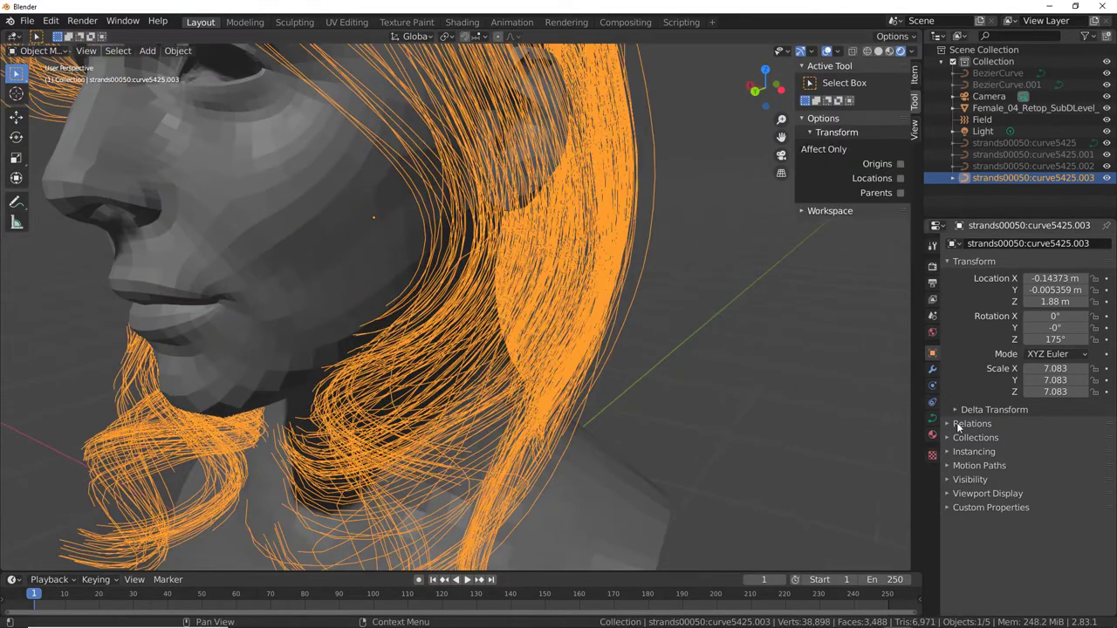
# Set the hair curve's Geometry Extrude to 0.05 m so the strands show as ribbons
pyautogui.click(932, 419)
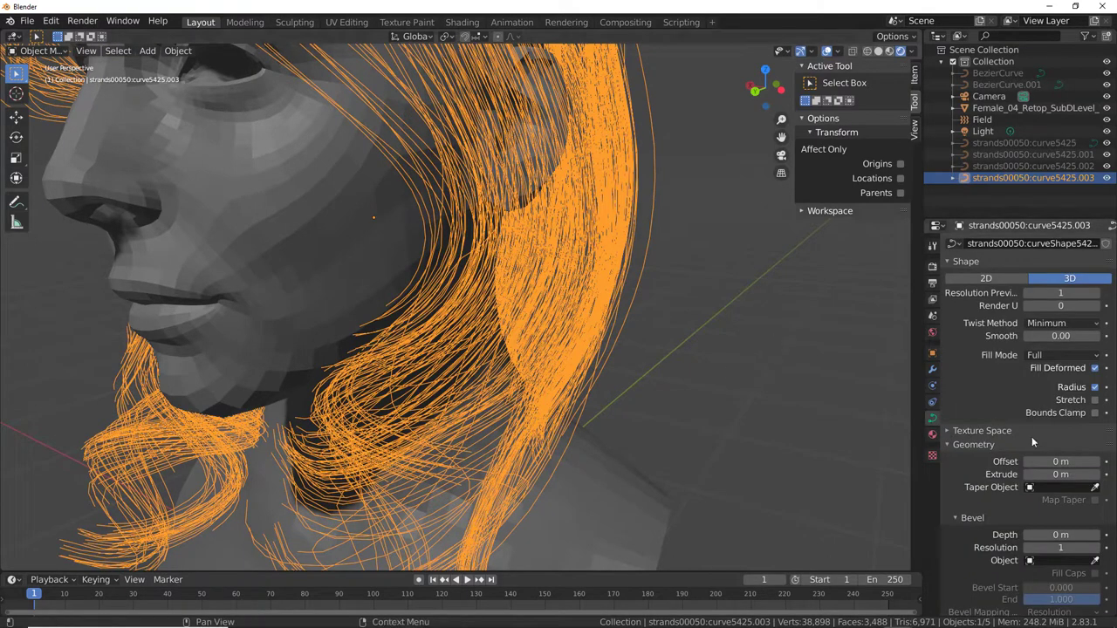
pyautogui.moveTo(1060, 473); pyautogui.dragTo(1078, 473)
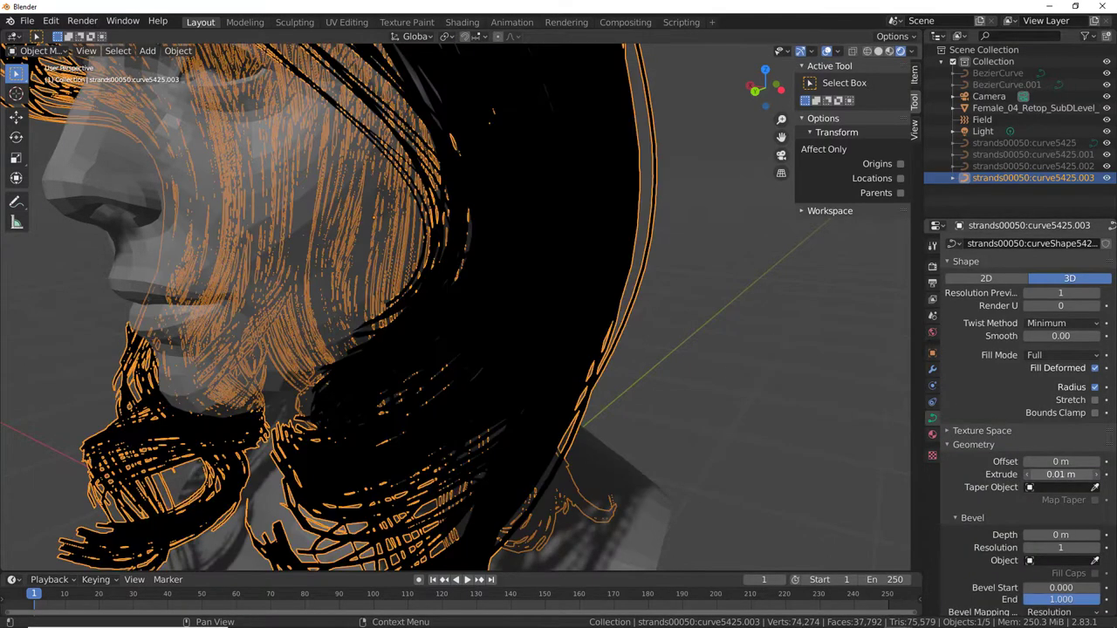
pyautogui.moveTo(899, 471)
pyautogui.mouseDown(button='middle')
pyautogui.moveTo(774, 448)
pyautogui.moveTo(631, 300)
pyautogui.moveTo(614, 454)
pyautogui.mouseUp(button='middle')
# Add the Female_04 head mesh to the selection and give it a Hair particle system
pyautogui.keyDown('shift'); pyautogui.click(611, 452); pyautogui.keyUp('shift')
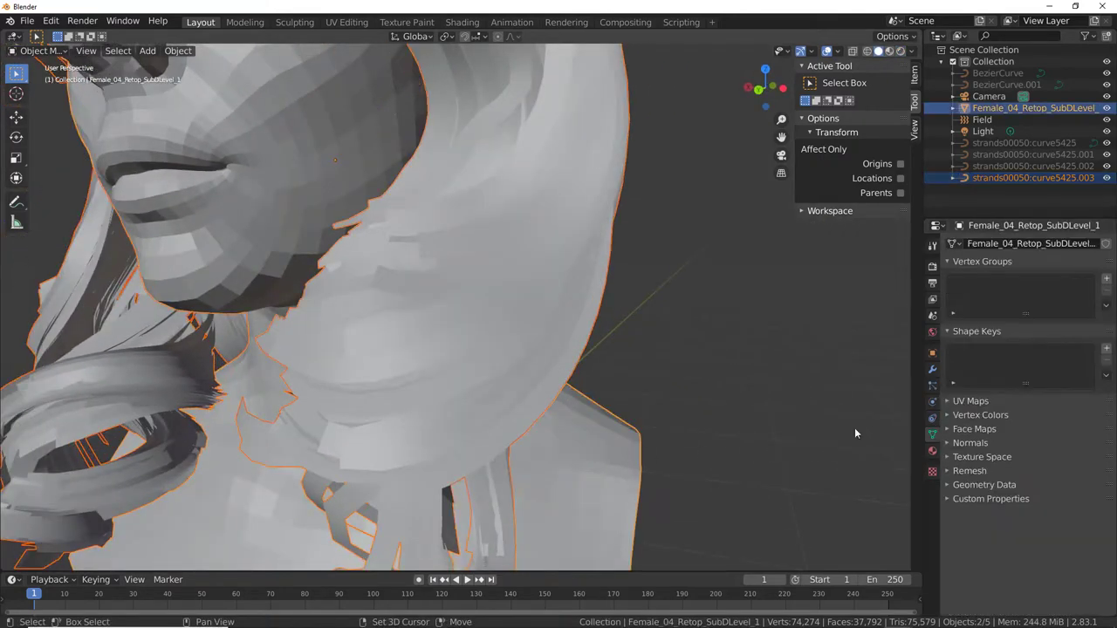
pyautogui.click(934, 390)
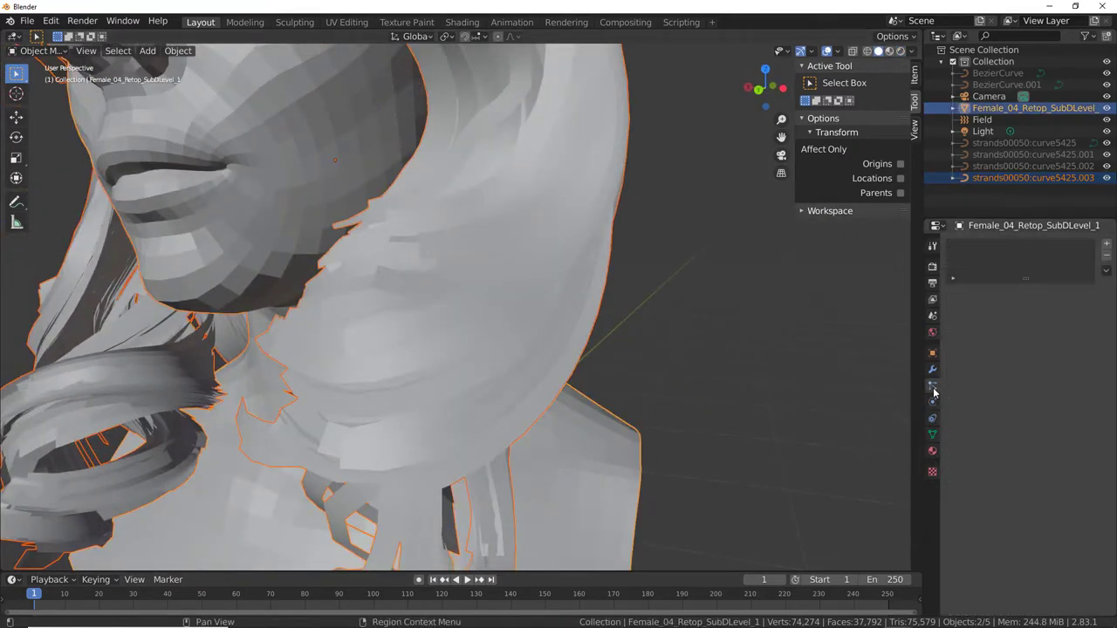
pyautogui.click(1106, 246)
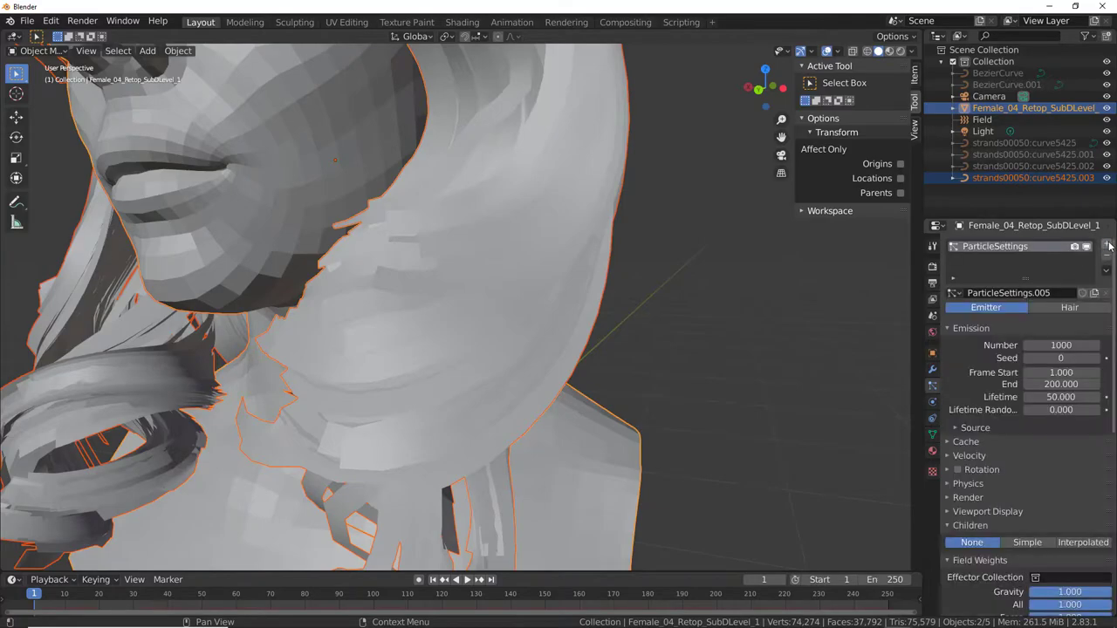
pyautogui.click(1069, 307)
pyautogui.scroll(-6, 590, 370)
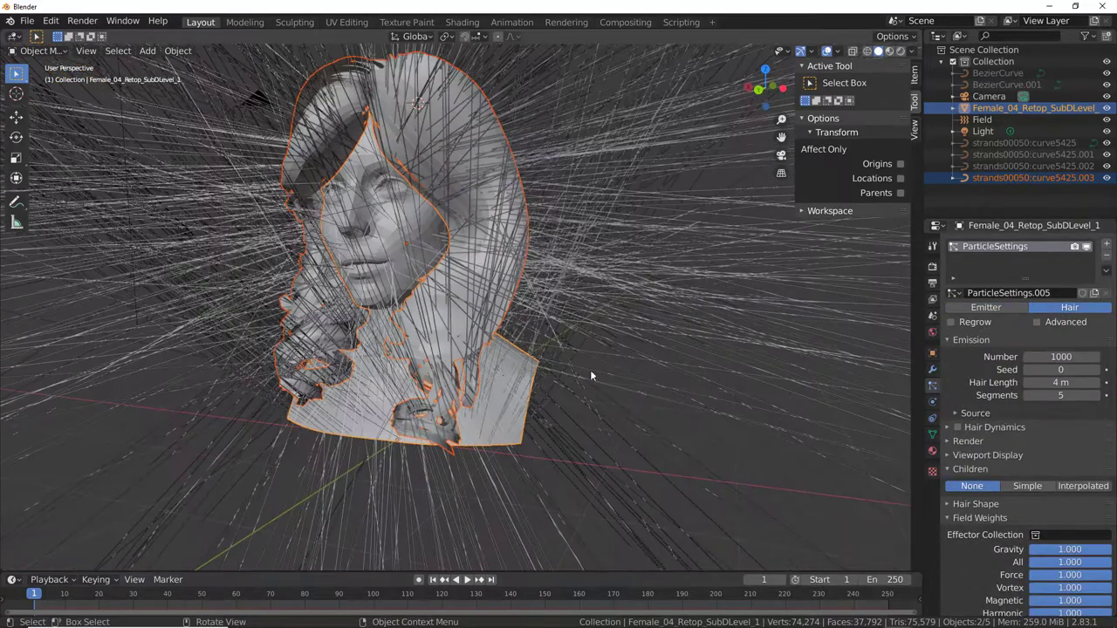
# Generate particle hair from the guide curves, giving 1072 strands of 32 segments
pyautogui.moveTo(453, 311); pyautogui.dragTo(447, 320, button='middle')
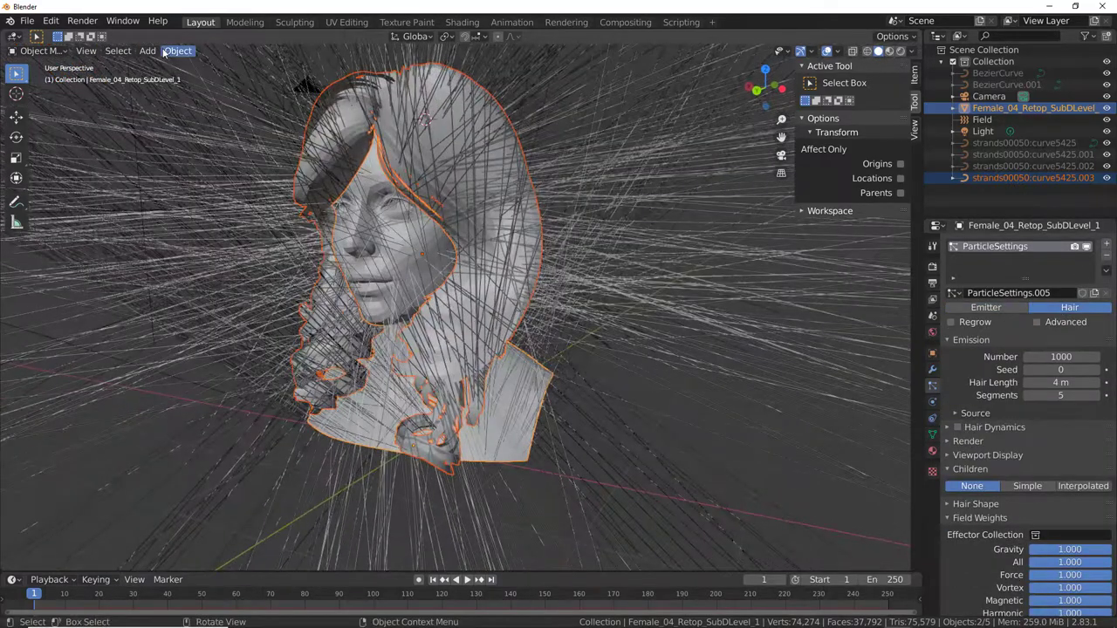
pyautogui.click(168, 52)
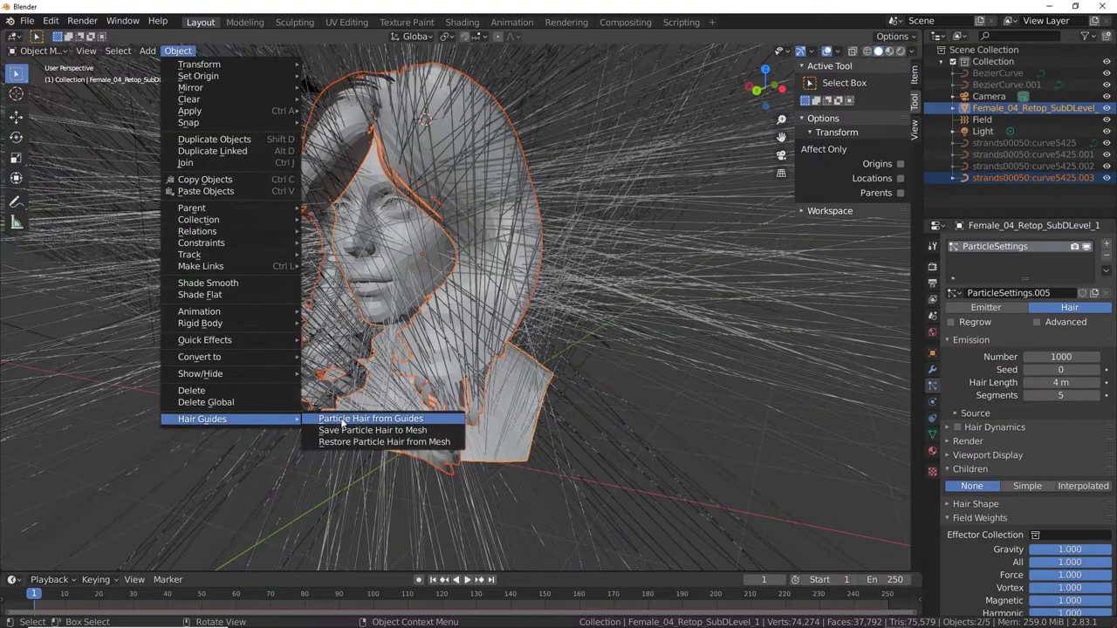
pyautogui.click(453, 424)
# Connect the generated hair strands to the head mesh
pyautogui.scroll(1, 525, 401)
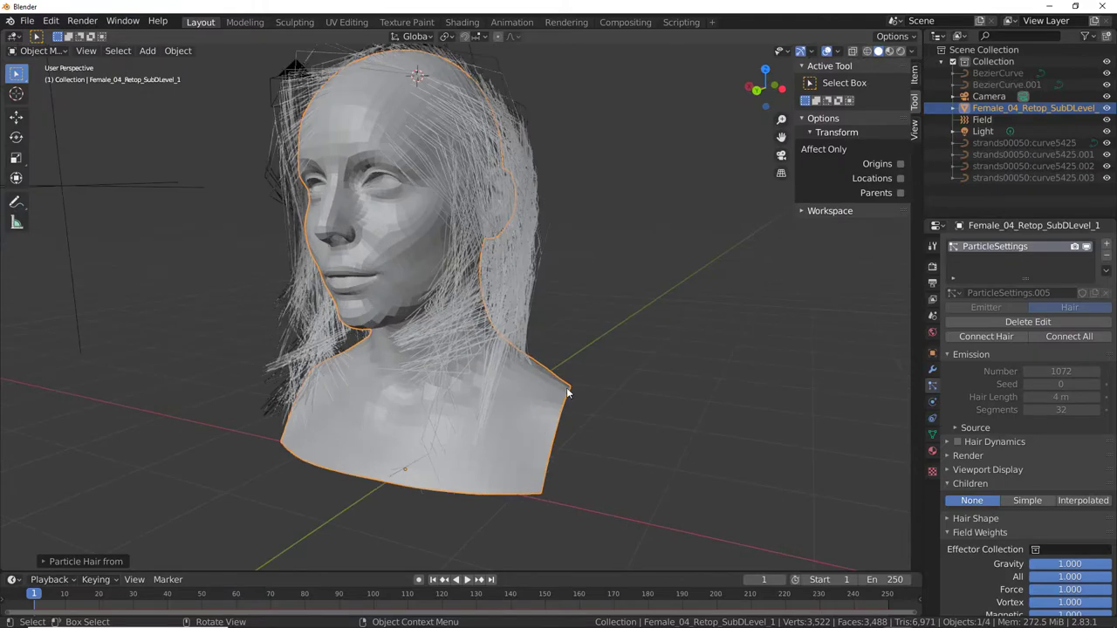
pyautogui.scroll(1, 566, 388)
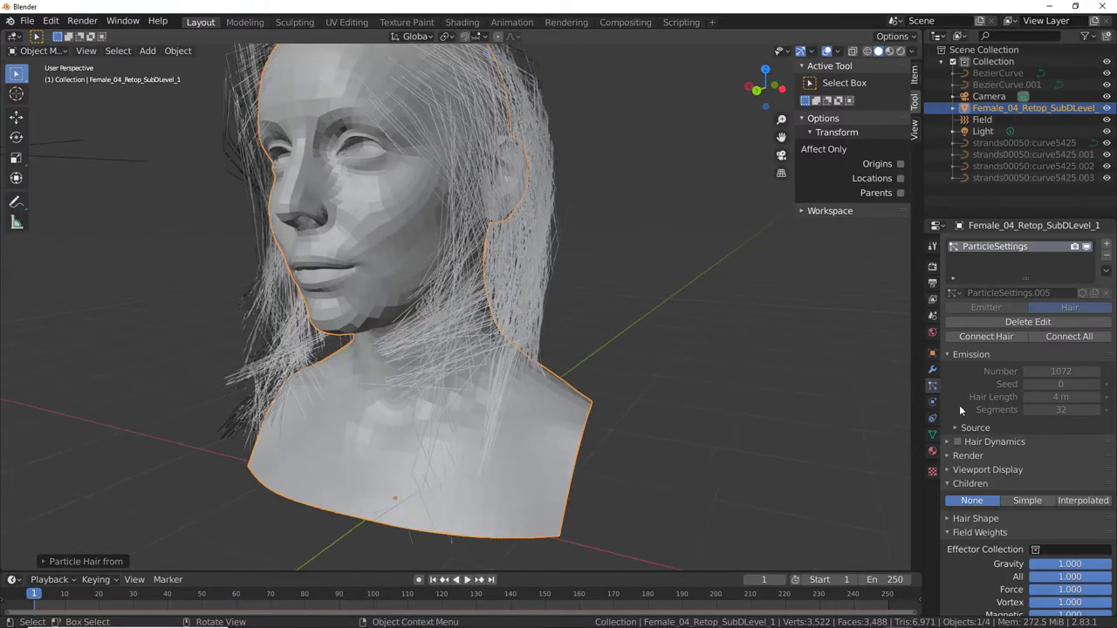
pyautogui.click(998, 340)
# Set hair Strand Steps to 7 and enable Simple children (10 display, 100 render)
pyautogui.scroll(-3, 1021, 450)
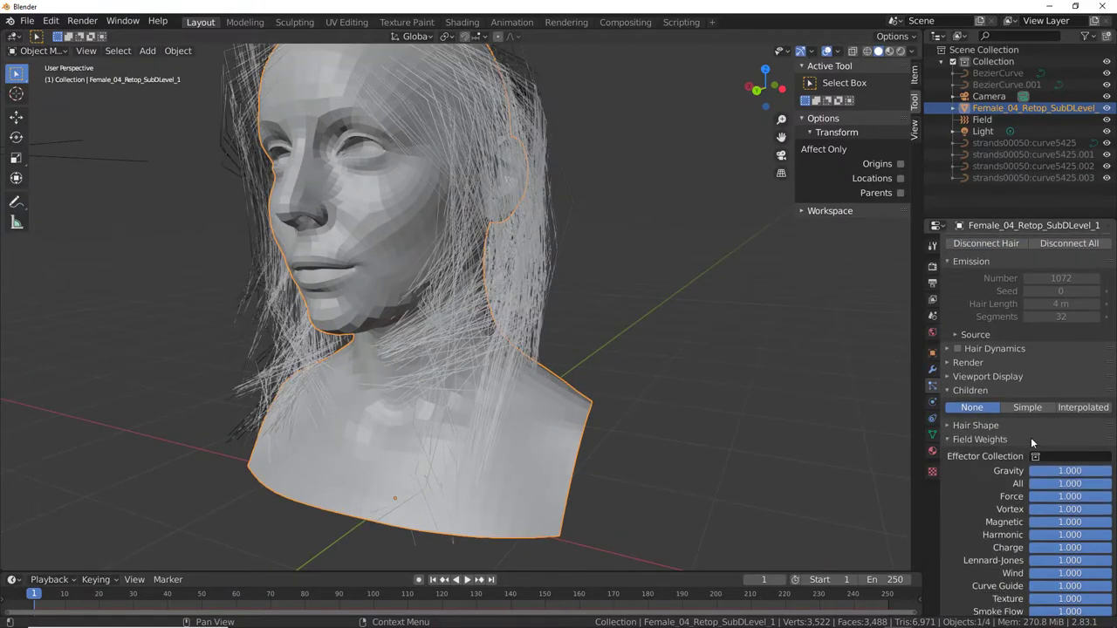
pyautogui.click(1000, 376)
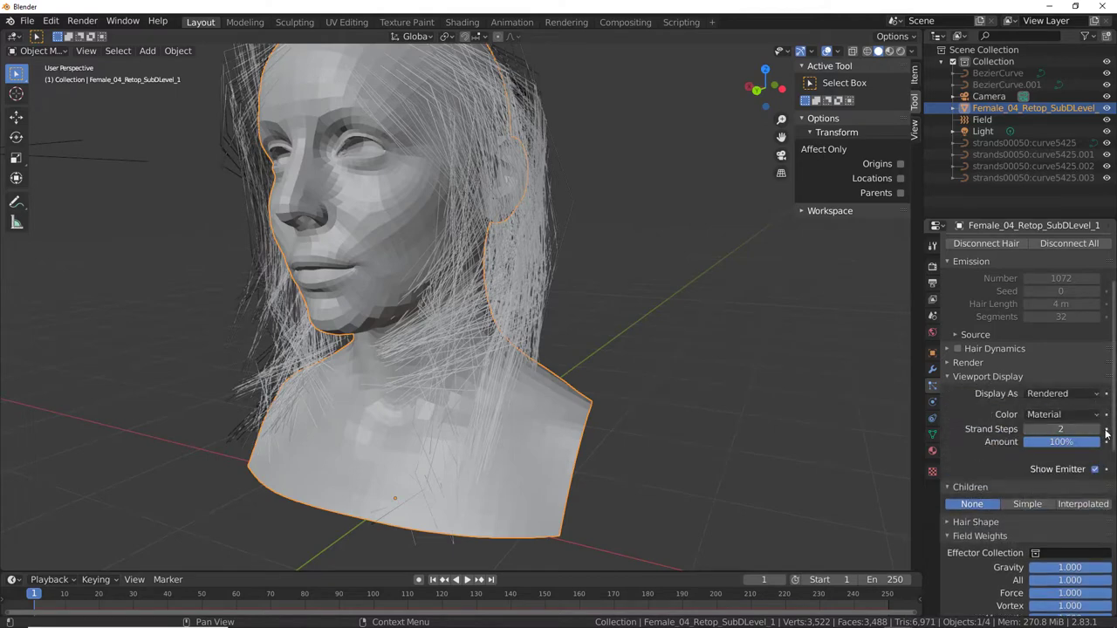
pyautogui.moveTo(1092, 429)
pyautogui.mouseDown()
pyautogui.moveTo(1112, 428)
pyautogui.moveTo(1090, 429)
pyautogui.mouseUp()
pyautogui.moveTo(471, 349); pyautogui.dragTo(521, 358, button='middle')
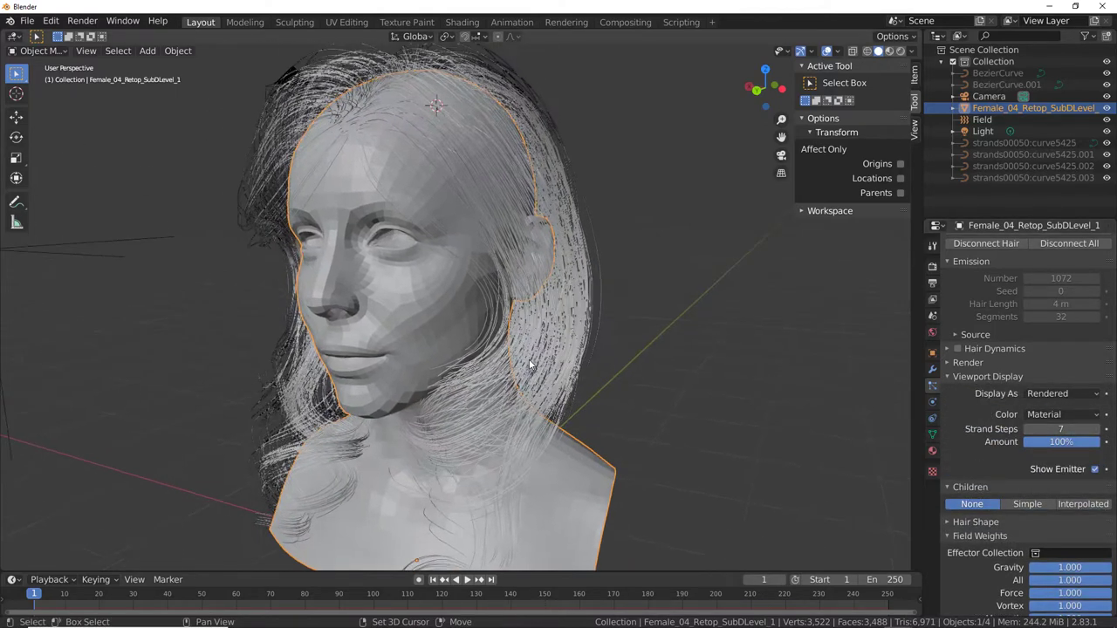
pyautogui.click(988, 380)
pyautogui.click(1022, 407)
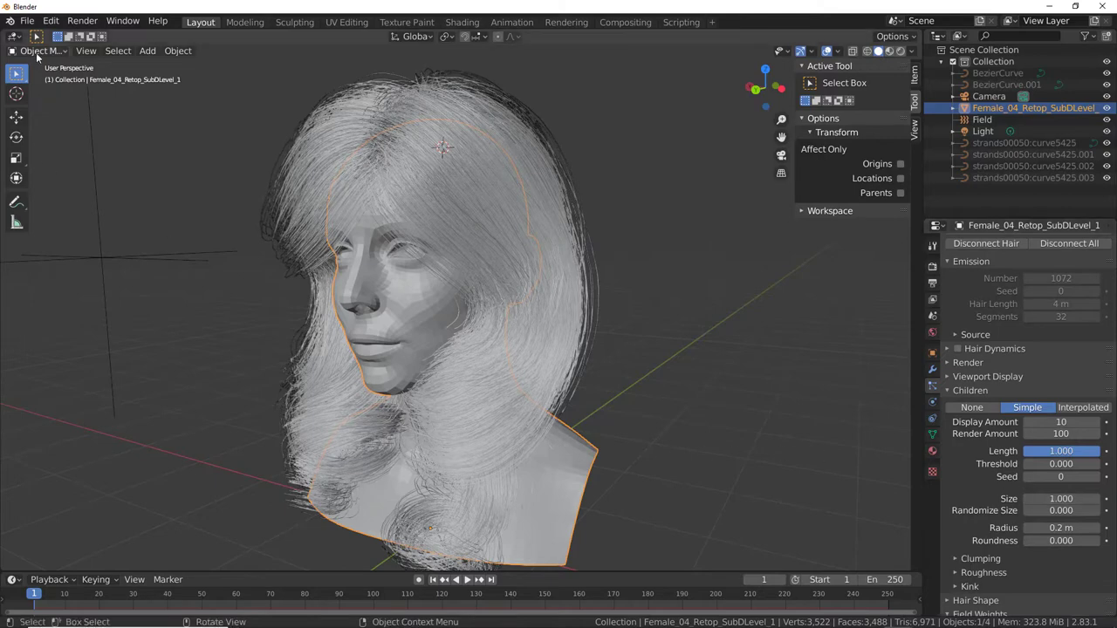
# Toggle simple children off and back on to compare the hair with and without them
pyautogui.moveTo(331, 275); pyautogui.dragTo(500, 406, button='middle')
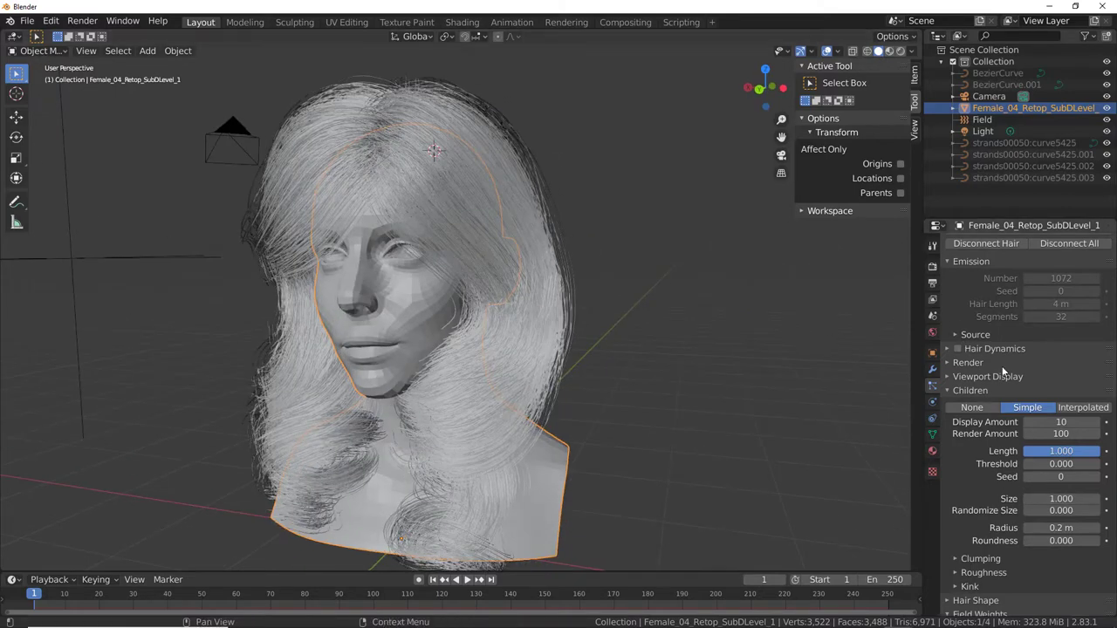
pyautogui.click(971, 408)
pyautogui.click(1027, 407)
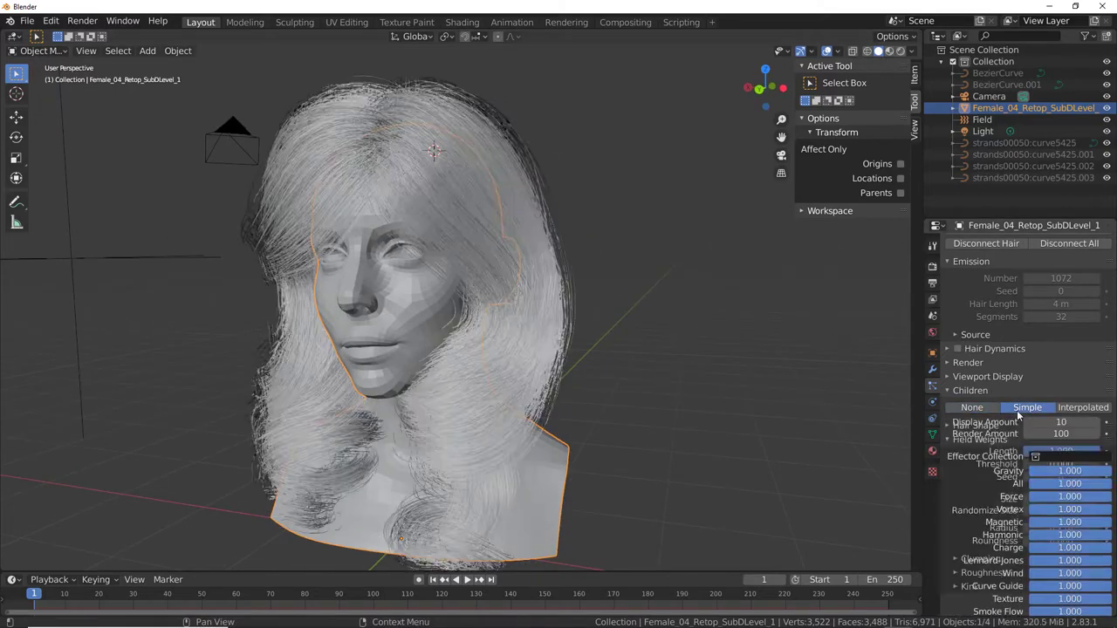
pyautogui.moveTo(419, 349); pyautogui.dragTo(467, 386, button='middle')
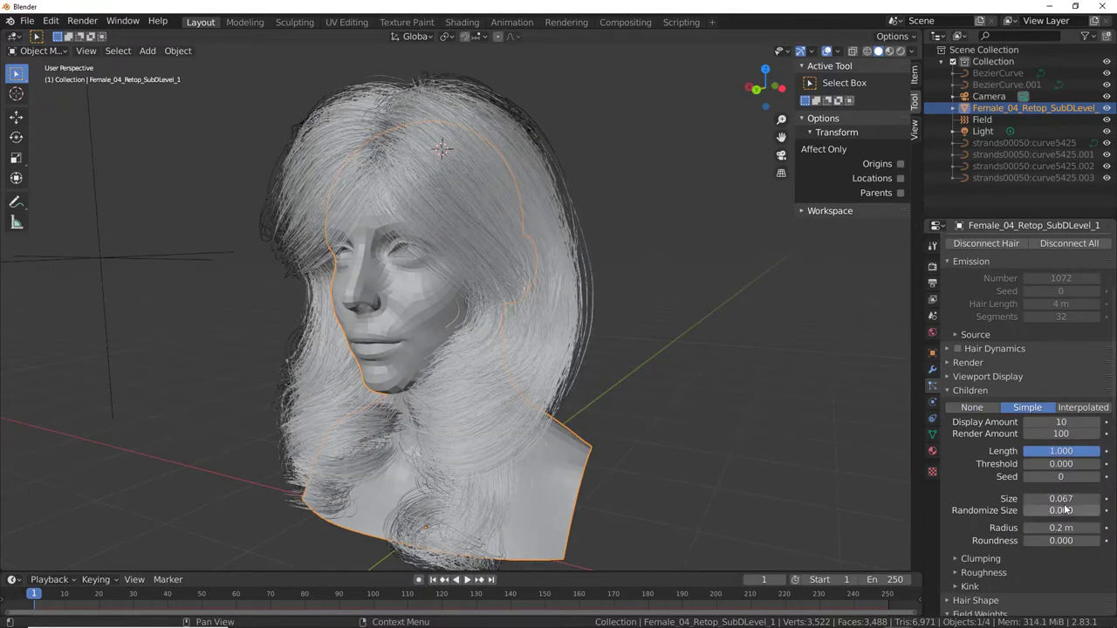
# Set child Size to 0.100 and adjust the child Radius to keep strands close to the guides
pyautogui.press('Return')
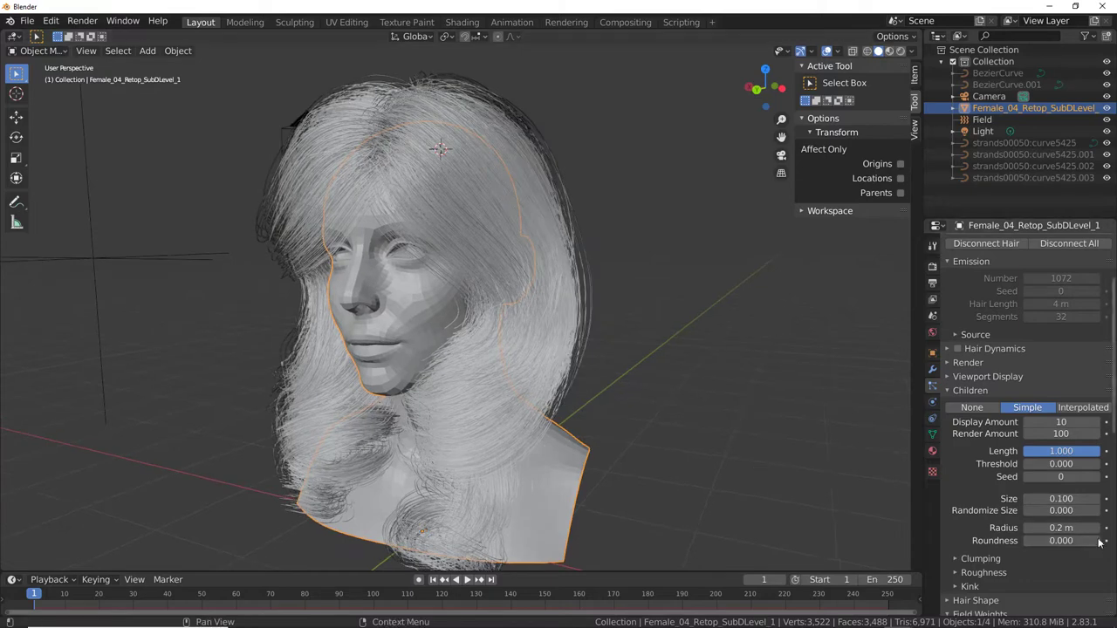
pyautogui.press('BackSpace')
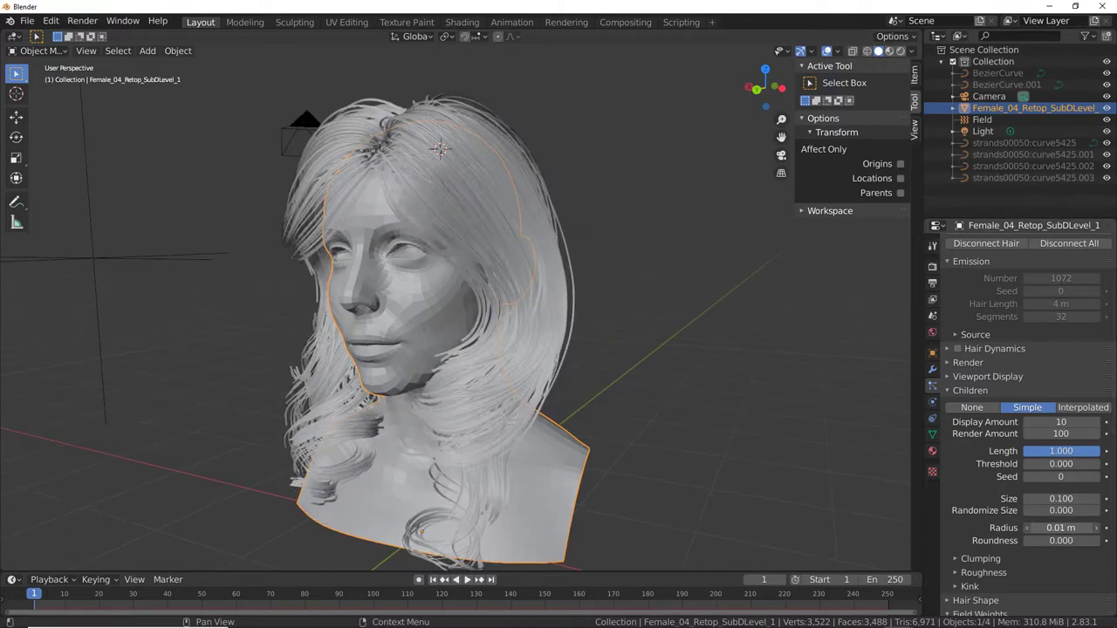
pyautogui.moveTo(1060, 528); pyautogui.dragTo(1057, 528)
pyautogui.moveTo(432, 330); pyautogui.dragTo(488, 332, button='middle')
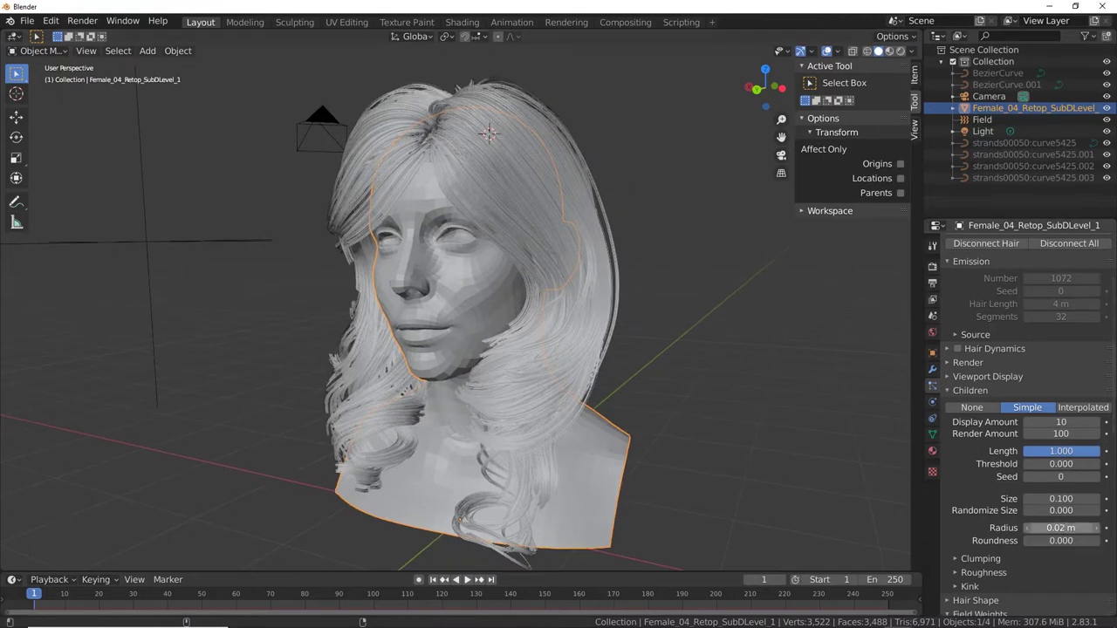
pyautogui.moveTo(1060, 528)
pyautogui.mouseDown()
pyautogui.moveTo(1082, 528)
pyautogui.moveTo(1066, 528)
pyautogui.mouseUp()
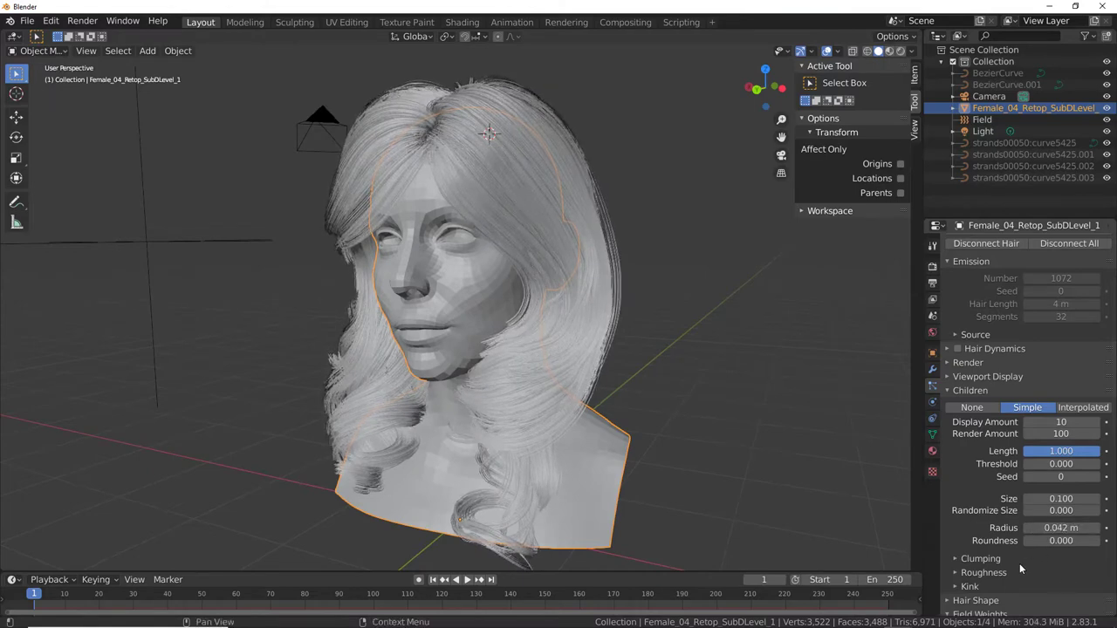
# Set child hair Clumping to Clump 0.955 and Shape 0.895
pyautogui.scroll(-2, 1020, 569)
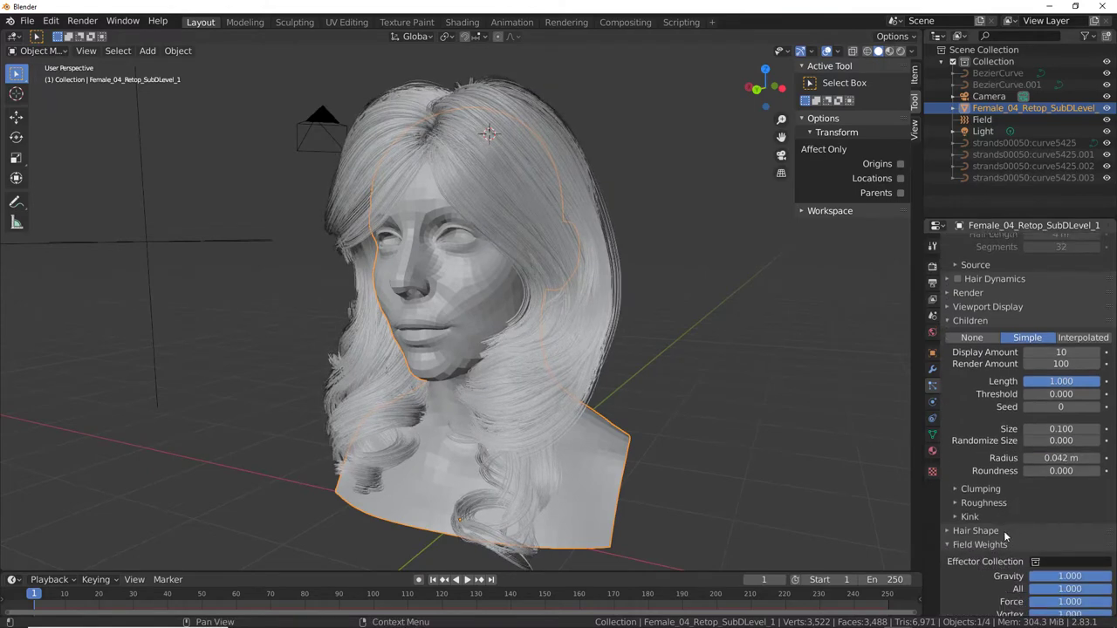
pyautogui.click(980, 489)
pyautogui.scroll(2, 635, 409)
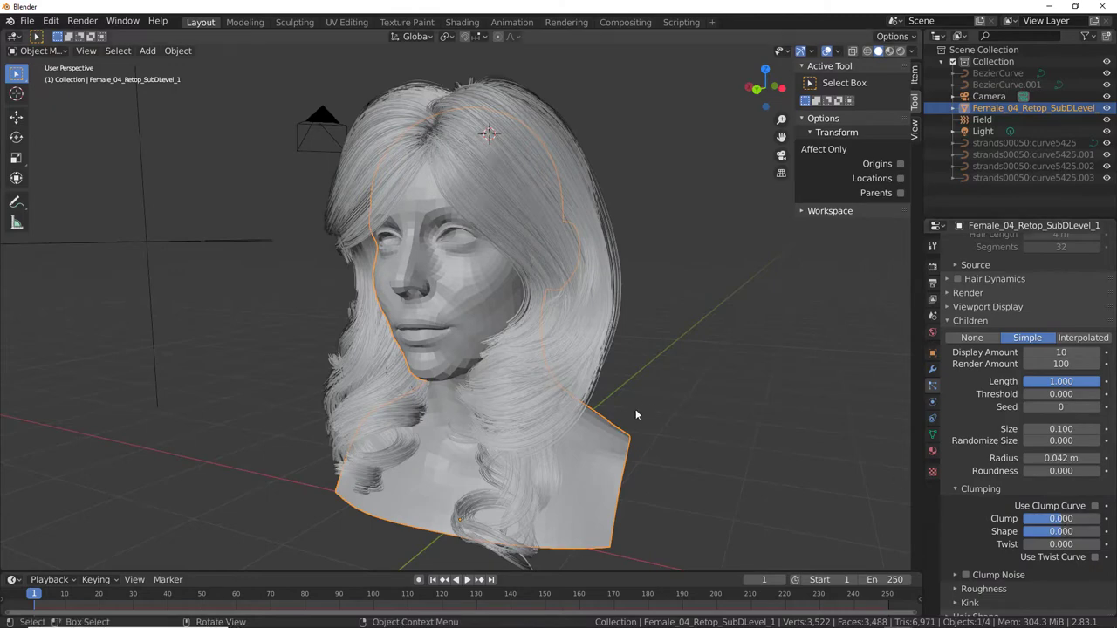
pyautogui.scroll(3, 635, 409)
pyautogui.moveTo(1064, 521)
pyautogui.mouseDown()
pyautogui.moveTo(1101, 520)
pyautogui.moveTo(1053, 518)
pyautogui.moveTo(1092, 531)
pyautogui.mouseUp()
# Bring the neck and shoulders into view and expand the child Roughness settings
pyautogui.moveTo(905, 484)
pyautogui.keyDown('shift'); pyautogui.mouseDown(button='middle')
pyautogui.moveTo(715, 271)
pyautogui.moveTo(535, 390)
pyautogui.mouseUp(button='middle'); pyautogui.keyUp('shift')
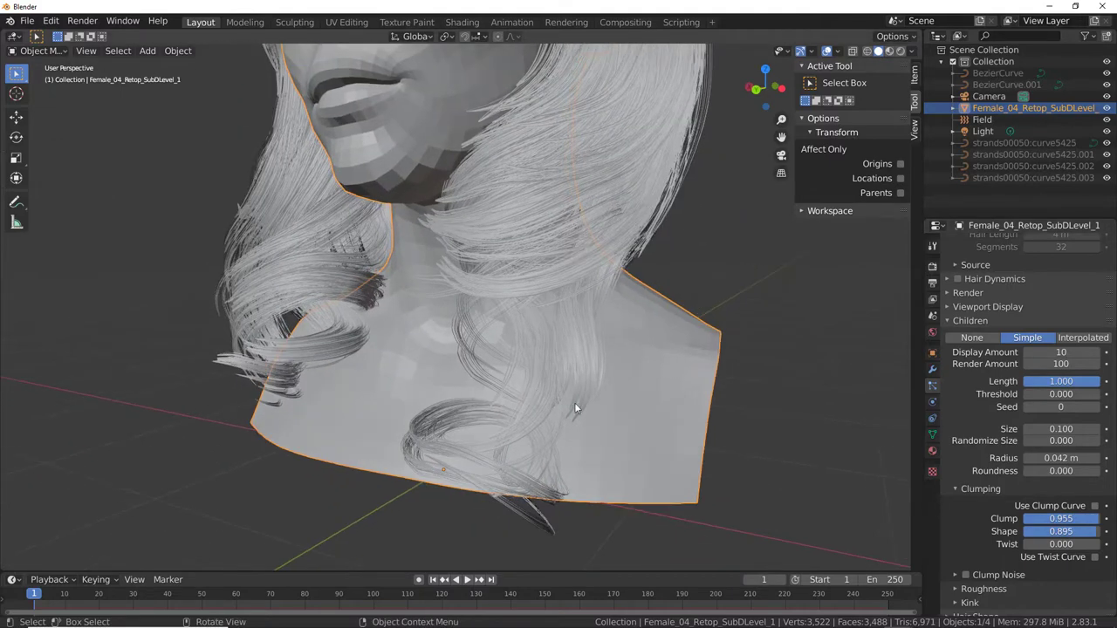
pyautogui.scroll(-3, 994, 516)
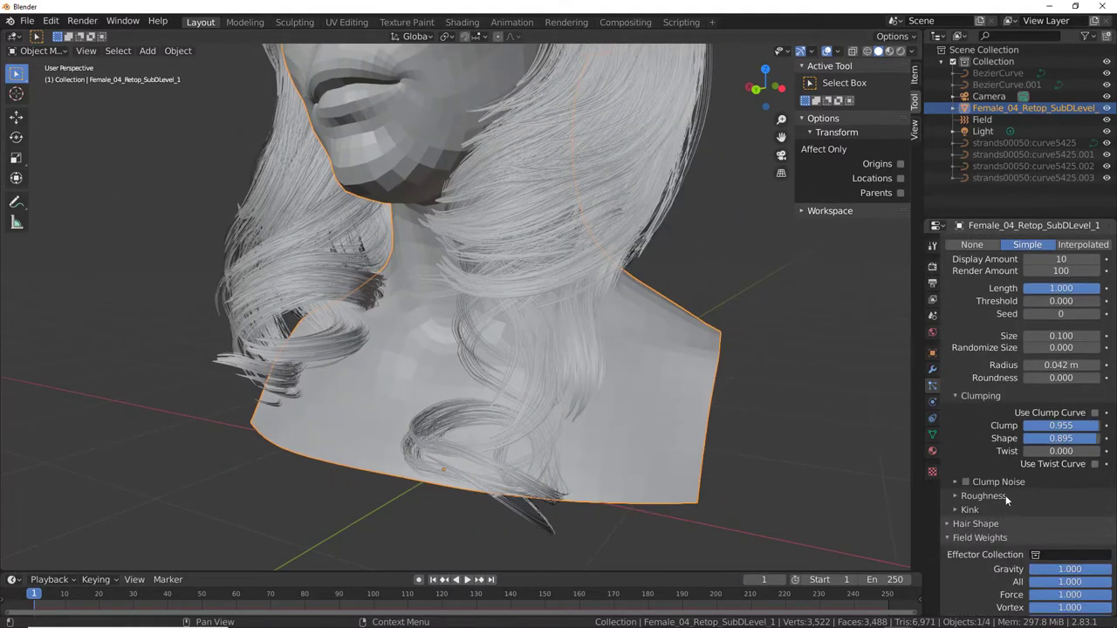
pyautogui.click(1005, 495)
# Set child roughness to Random 0.046, Threshold 0.493, and Uniform 0.173 at Size 1.477
pyautogui.scroll(-2, 1010, 498)
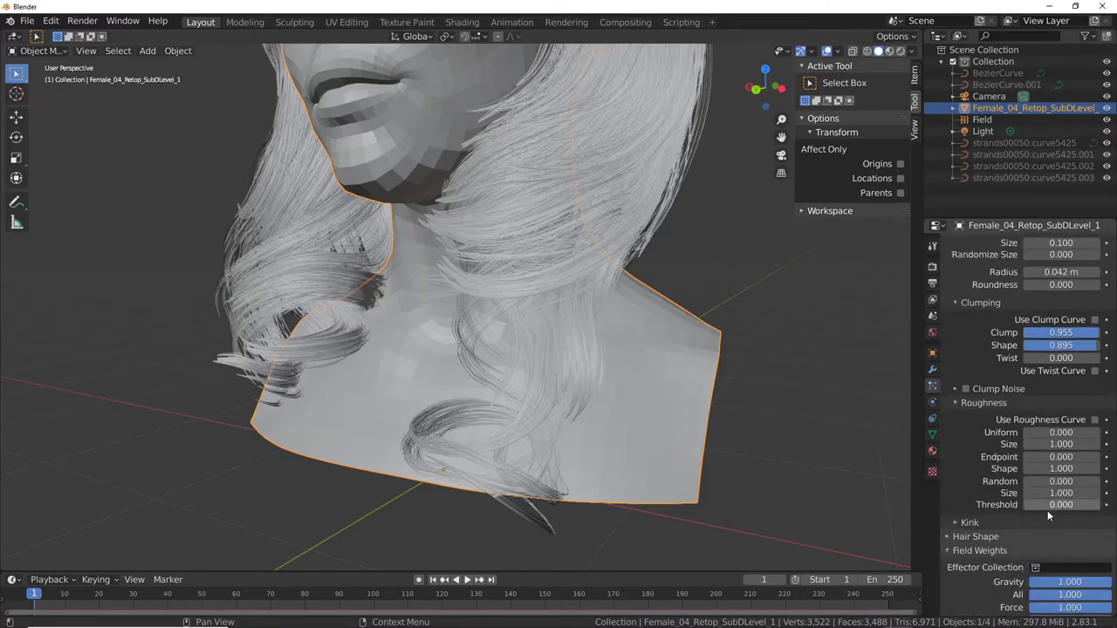
pyautogui.moveTo(1061, 481); pyautogui.dragTo(1073, 481)
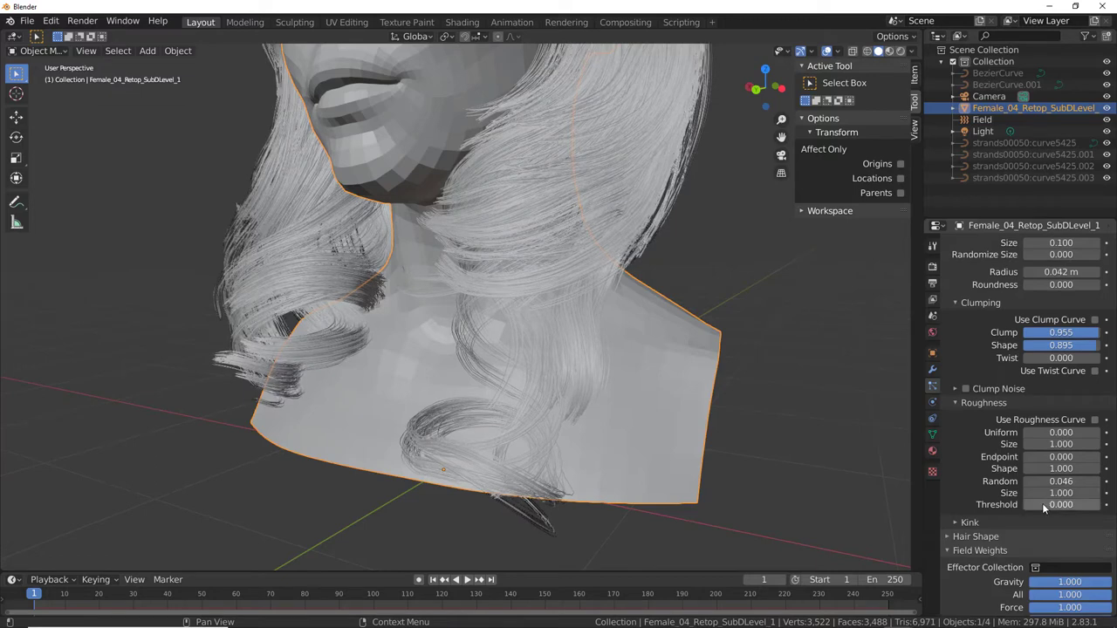
pyautogui.moveTo(1061, 505); pyautogui.dragTo(1082, 504)
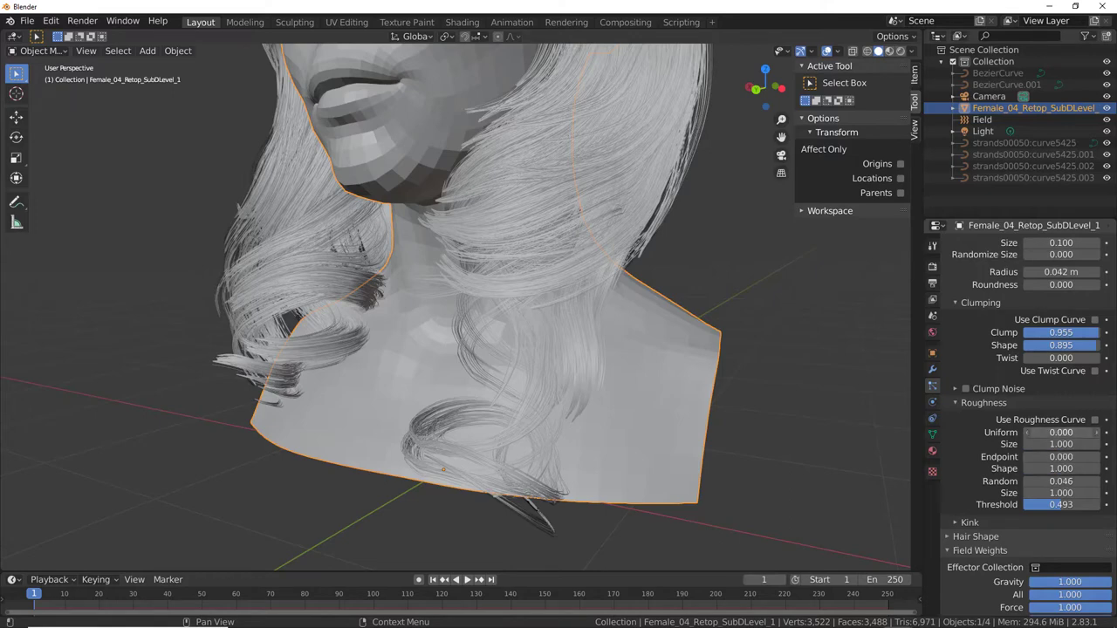
pyautogui.moveTo(1061, 432)
pyautogui.mouseDown()
pyautogui.moveTo(1082, 443)
pyautogui.moveTo(1067, 431)
pyautogui.mouseUp()
# Switch the viewport to Rendered shading and orbit around to inspect the hair
pyautogui.scroll(-2, 436, 336)
pyautogui.scroll(-4, 435, 336)
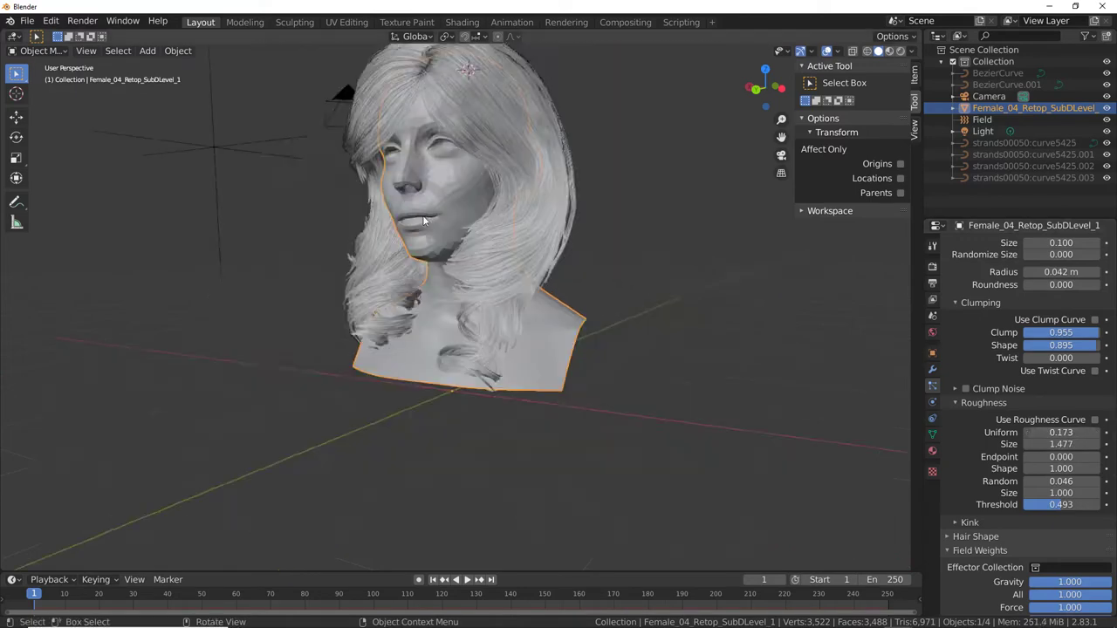
pyautogui.press('z')
pyautogui.moveTo(431, 214)
pyautogui.mouseDown(button='middle')
pyautogui.moveTo(506, 284)
pyautogui.moveTo(542, 283)
pyautogui.moveTo(461, 340)
pyautogui.mouseUp(button='middle')
pyautogui.scroll(2, 461, 340)
# Switch to Particle Edit and comb the hanging shoulder tuft into a downward curl
pyautogui.hotkey('ctrl', 'Tab')
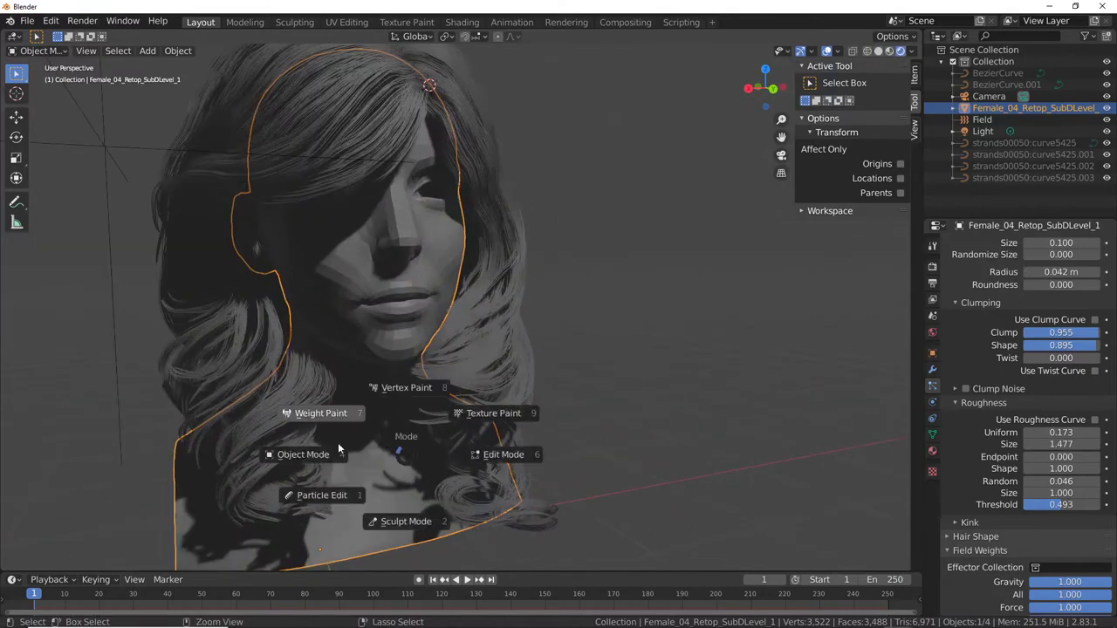
pyautogui.click(328, 501)
pyautogui.moveTo(377, 494)
pyautogui.mouseDown(button='middle')
pyautogui.moveTo(433, 370)
pyautogui.moveTo(527, 338)
pyautogui.moveTo(538, 364)
pyautogui.moveTo(448, 474)
pyautogui.moveTo(212, 474)
pyautogui.moveTo(250, 411)
pyautogui.mouseUp(button='middle')
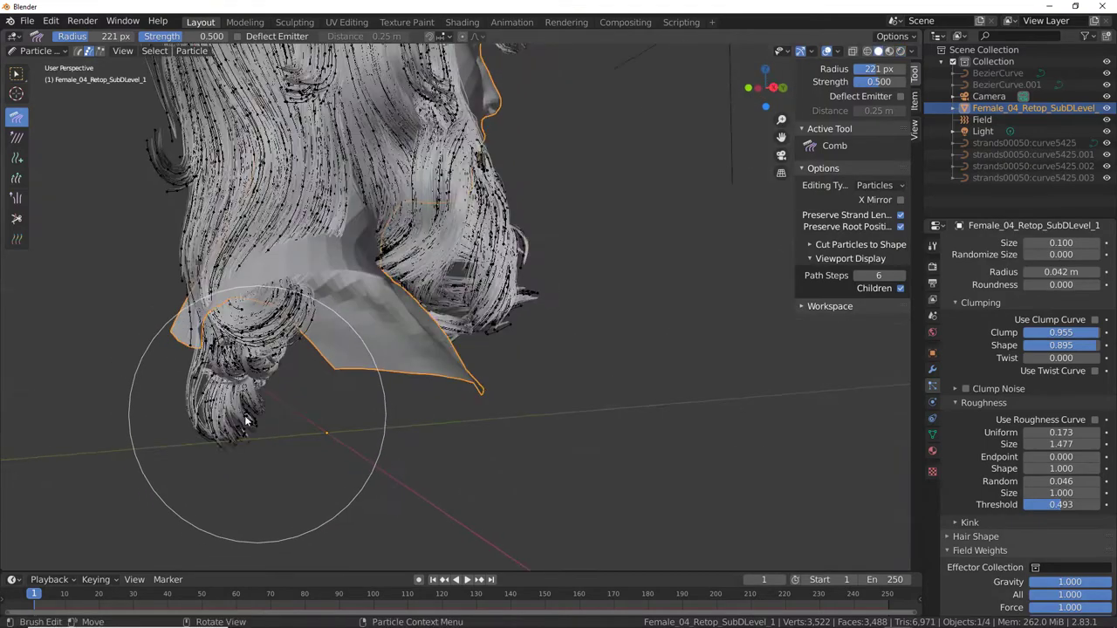
pyautogui.moveTo(223, 419)
pyautogui.mouseDown()
pyautogui.moveTo(238, 403)
pyautogui.moveTo(198, 384)
pyautogui.moveTo(257, 331)
pyautogui.moveTo(233, 300)
pyautogui.moveTo(242, 314)
pyautogui.mouseUp()
pyautogui.moveTo(279, 375)
pyautogui.mouseDown()
pyautogui.moveTo(270, 280)
pyautogui.moveTo(214, 343)
pyautogui.mouseUp()
pyautogui.moveTo(214, 343)
pyautogui.mouseDown(button='middle')
pyautogui.moveTo(481, 419)
pyautogui.moveTo(324, 462)
pyautogui.mouseUp(button='middle')
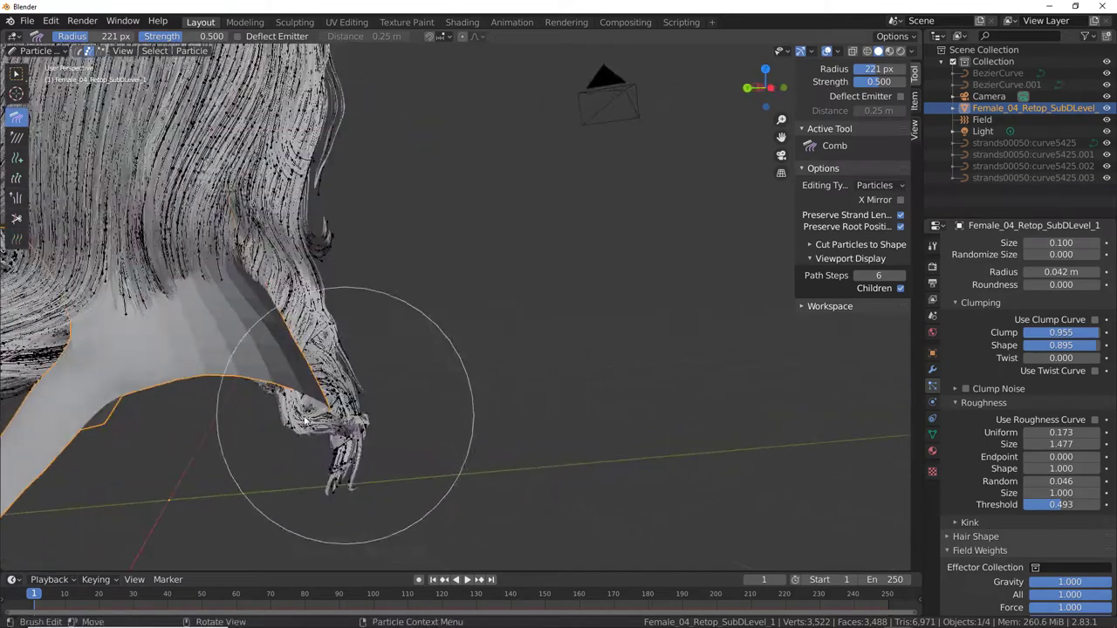
# Check the tuft in wireframe, return to solid shading, and select the lower curl's strands
pyautogui.press('z')
pyautogui.click(306, 399)
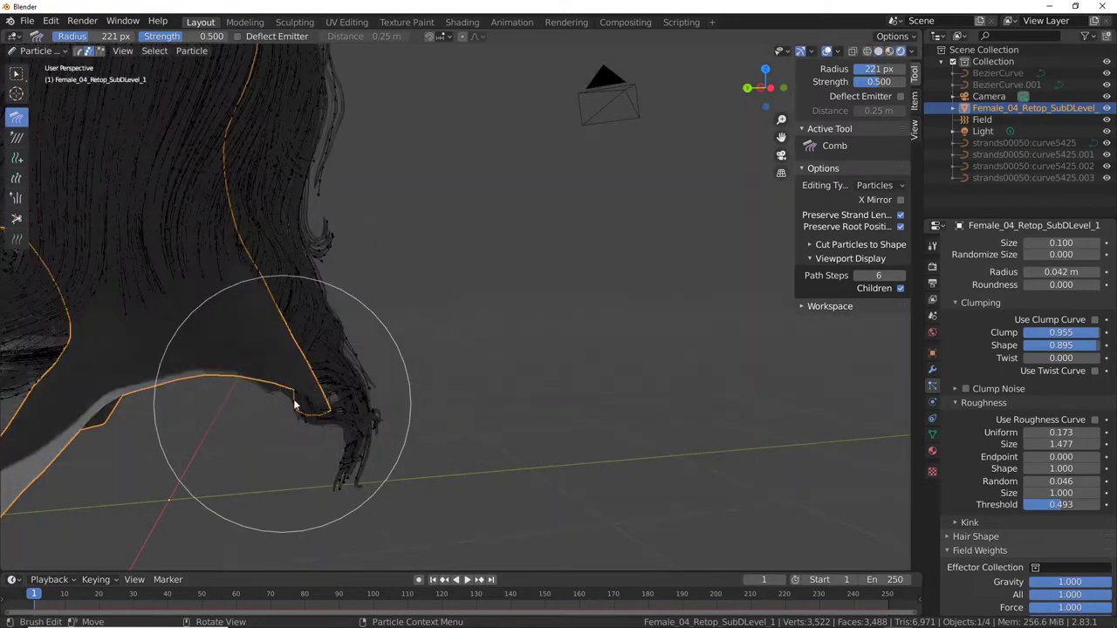
pyautogui.moveTo(310, 388); pyautogui.dragTo(200, 411, button='middle')
pyautogui.hotkey('shift', 'z')
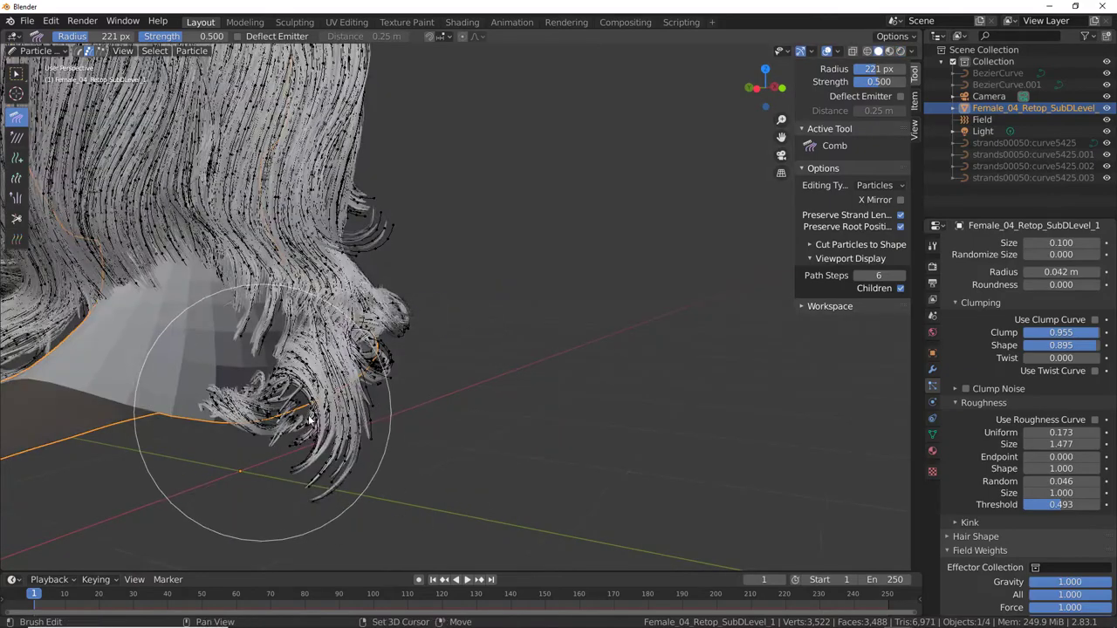
pyautogui.moveTo(242, 486)
pyautogui.mouseDown(button='middle')
pyautogui.moveTo(425, 390)
pyautogui.moveTo(411, 424)
pyautogui.mouseUp(button='middle')
pyautogui.moveTo(225, 424)
pyautogui.mouseDown(button='middle')
pyautogui.moveTo(257, 410)
pyautogui.moveTo(273, 418)
pyautogui.mouseUp(button='middle')
pyautogui.keyDown('ctrl'); pyautogui.moveTo(288, 384); pyautogui.dragTo(253, 412, button='right'); pyautogui.keyUp('ctrl')
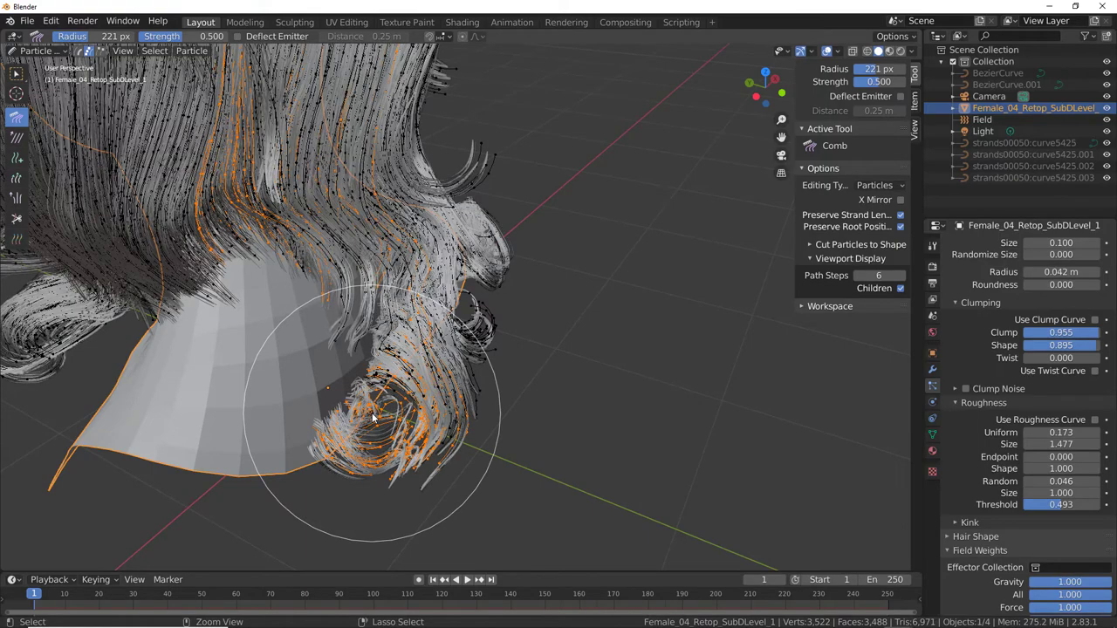
pyautogui.moveTo(312, 378)
pyautogui.mouseDown(button='middle')
pyautogui.moveTo(249, 428)
pyautogui.moveTo(305, 372)
pyautogui.moveTo(338, 361)
pyautogui.moveTo(255, 392)
pyautogui.moveTo(286, 370)
pyautogui.moveTo(269, 396)
pyautogui.moveTo(328, 341)
pyautogui.mouseUp(button='middle')
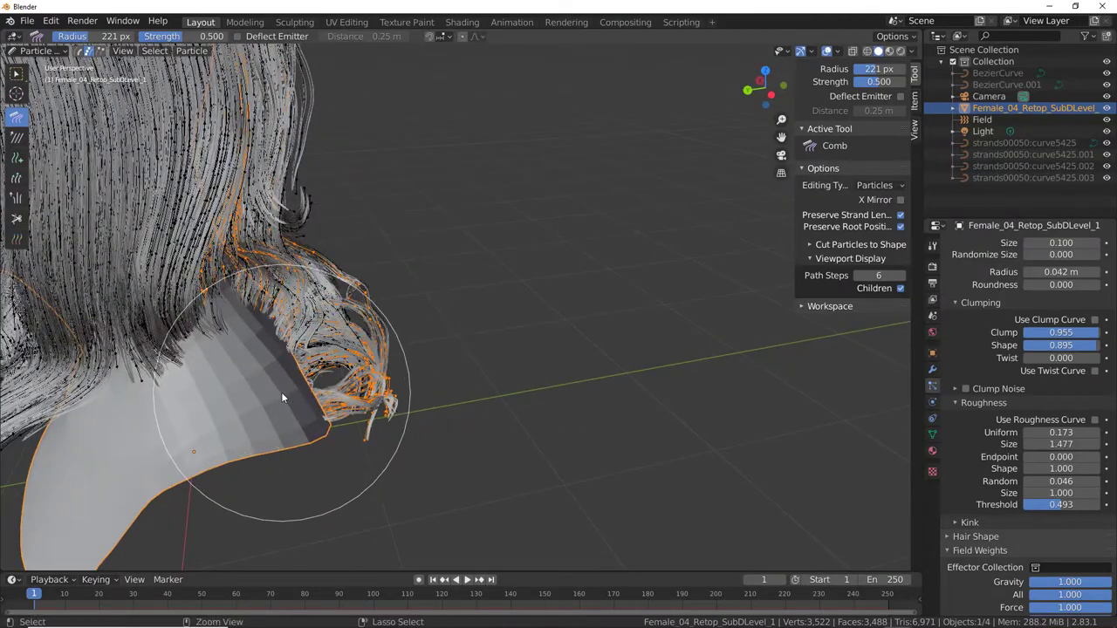
pyautogui.moveTo(281, 391)
pyautogui.mouseDown(button='middle')
pyautogui.moveTo(221, 421)
pyautogui.moveTo(170, 358)
pyautogui.moveTo(215, 291)
pyautogui.mouseUp(button='middle')
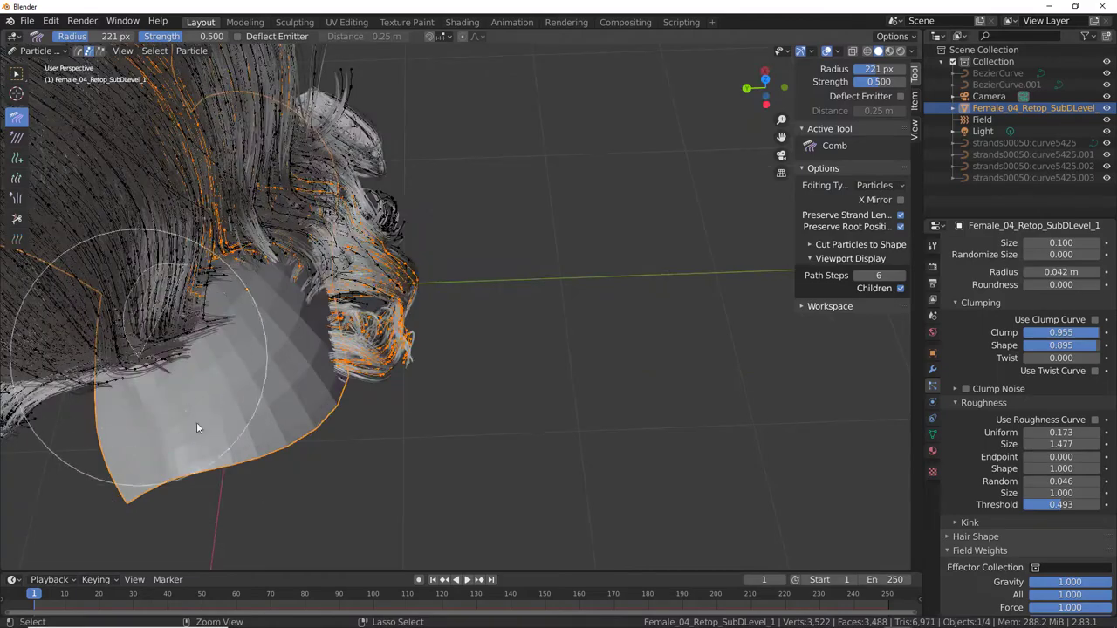
pyautogui.moveTo(197, 422)
pyautogui.mouseDown(button='middle')
pyautogui.moveTo(298, 253)
pyautogui.moveTo(234, 345)
pyautogui.moveTo(254, 390)
pyautogui.moveTo(195, 476)
pyautogui.moveTo(211, 336)
pyautogui.moveTo(380, 309)
pyautogui.moveTo(314, 349)
pyautogui.mouseUp(button='middle')
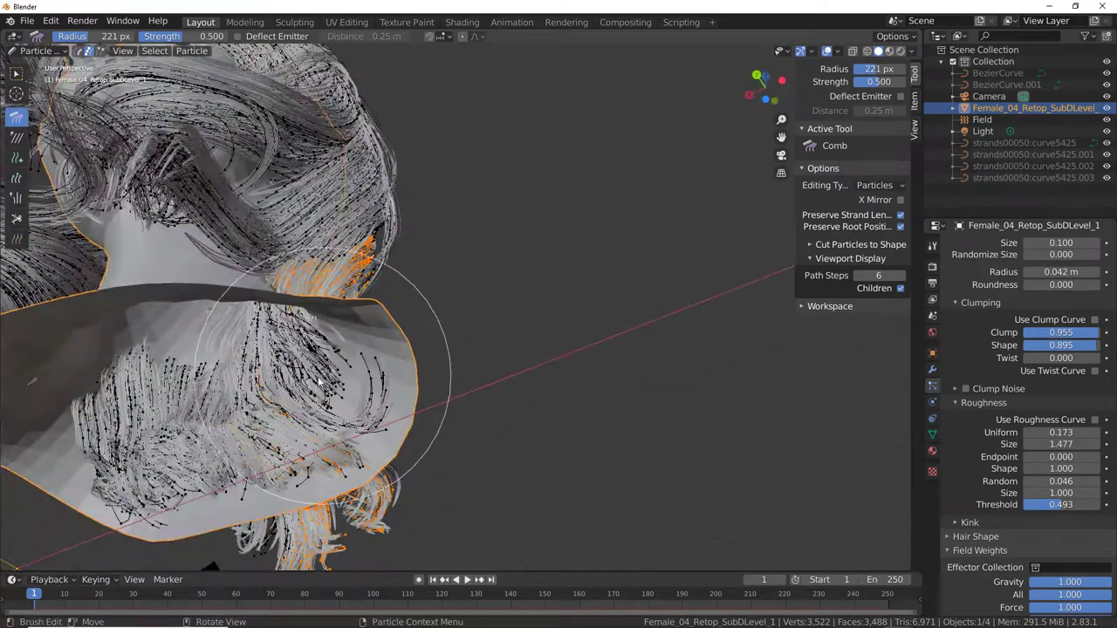
# Comb the strands around the curl and near the shoulder into a curve, undoing one stroke
pyautogui.moveTo(306, 356); pyautogui.dragTo(322, 351)
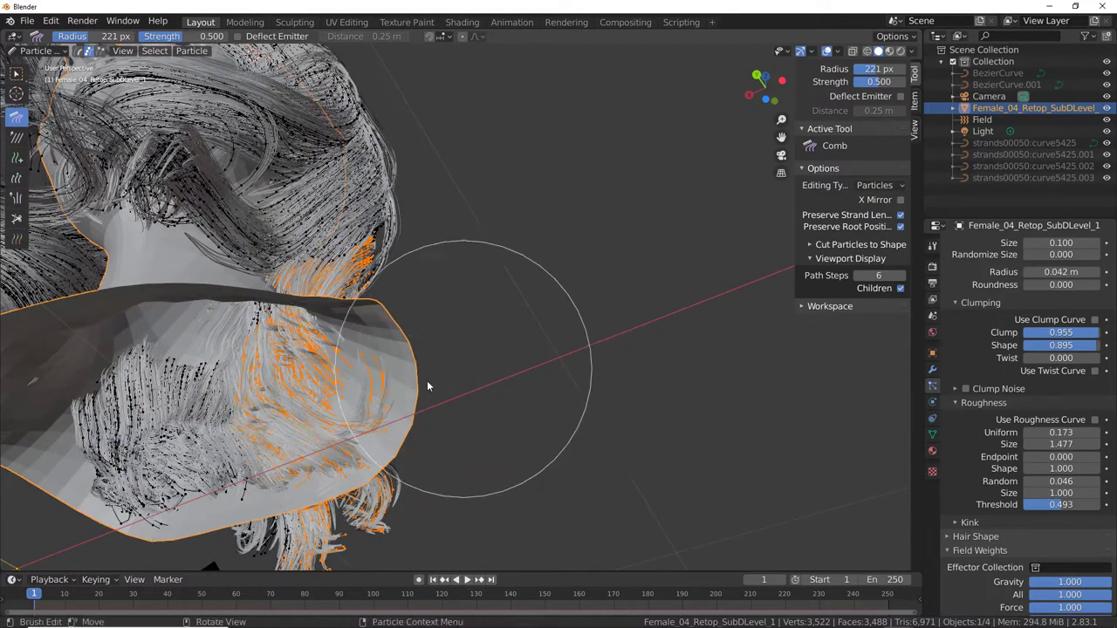
pyautogui.hotkey('ctrl', 'z')
pyautogui.moveTo(389, 332); pyautogui.dragTo(580, 463)
pyautogui.hotkey('ctrl', 'z')
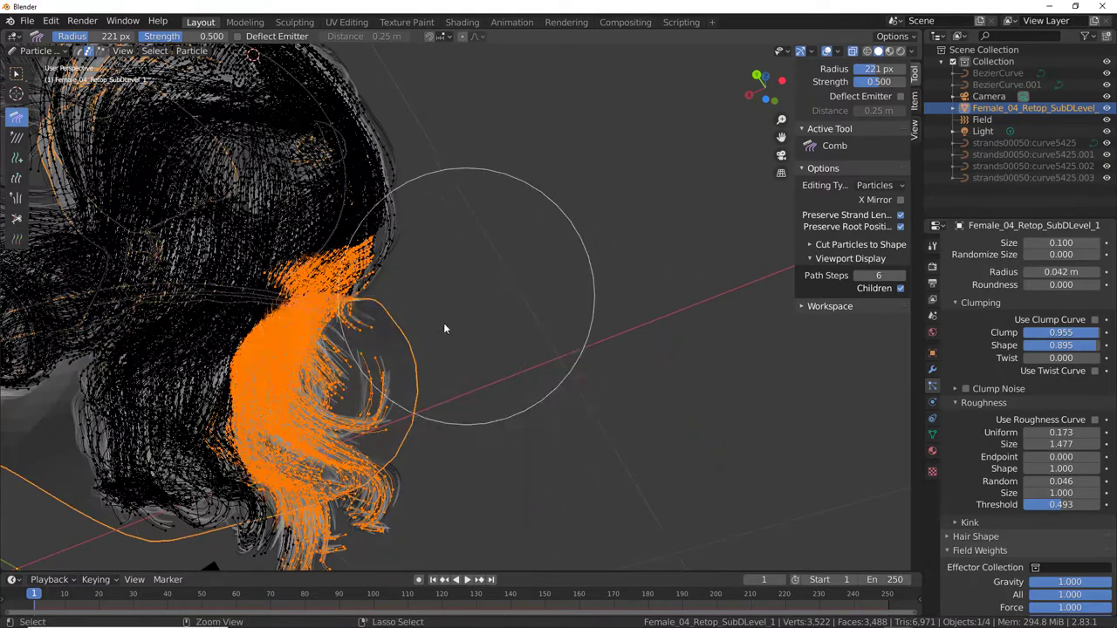
pyautogui.moveTo(389, 394); pyautogui.dragTo(349, 403, button='middle')
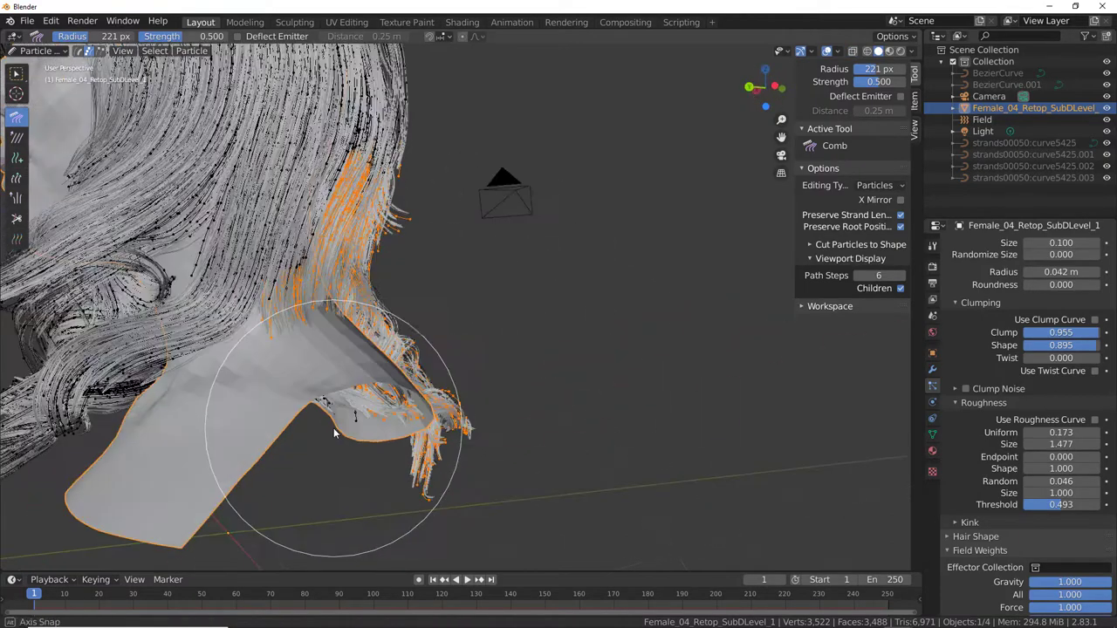
pyautogui.moveTo(349, 404)
pyautogui.mouseDown()
pyautogui.moveTo(355, 339)
pyautogui.moveTo(624, 278)
pyautogui.mouseUp()
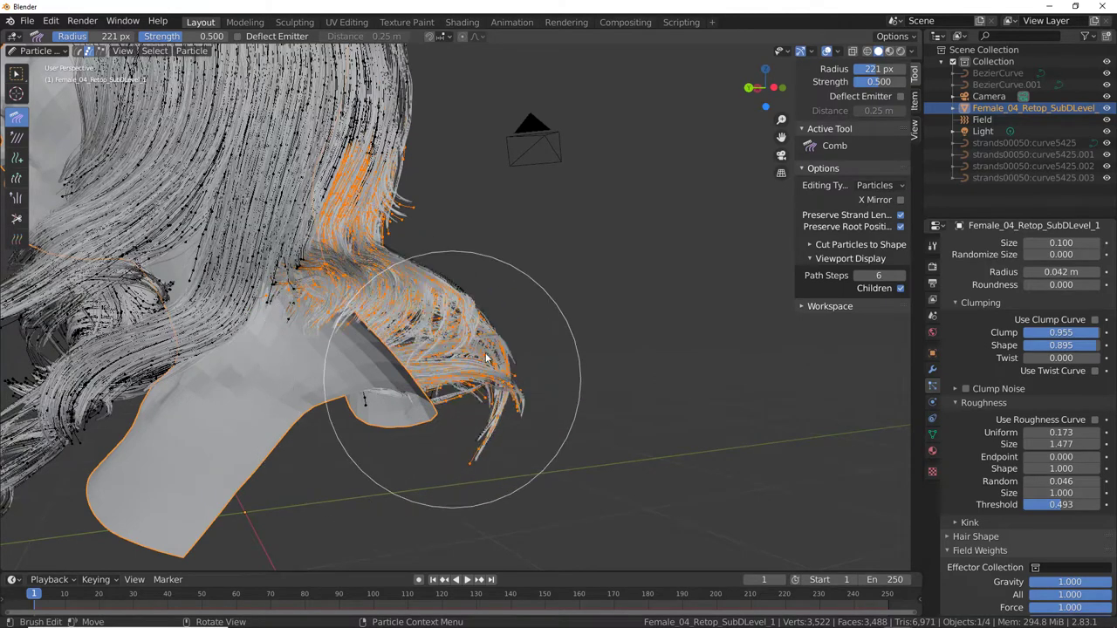
pyautogui.moveTo(623, 277); pyautogui.dragTo(305, 372)
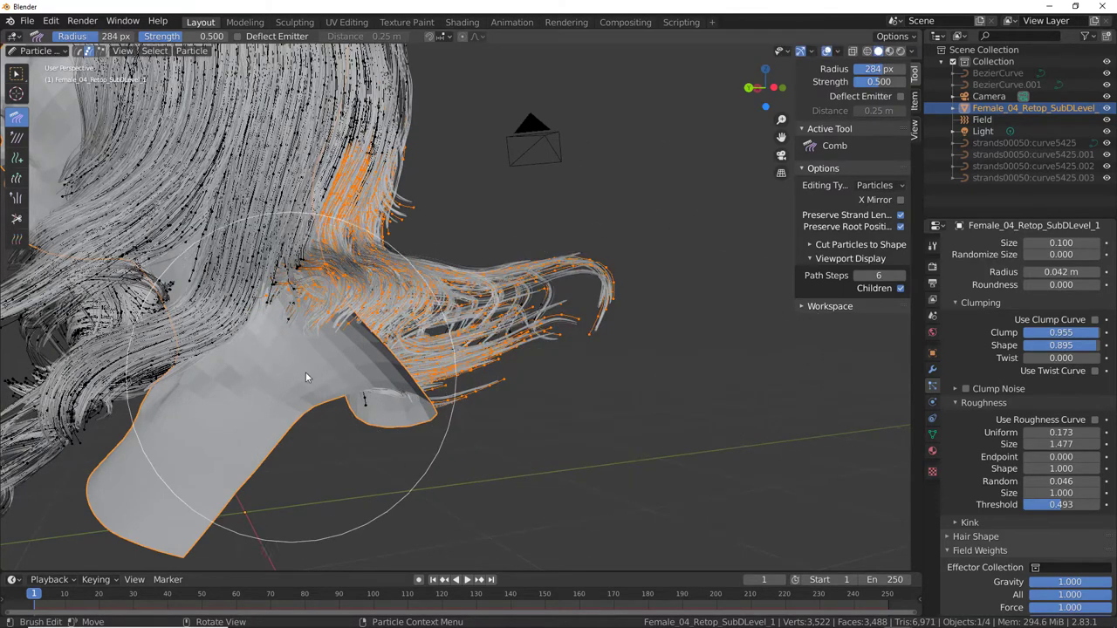
# Enlarge the comb brush to 284 px and comb the remaining shoulder strand ends downward into curls
pyautogui.press('f')
pyautogui.moveTo(549, 329); pyautogui.dragTo(407, 386)
pyautogui.moveTo(407, 386)
pyautogui.mouseDown(button='middle')
pyautogui.moveTo(345, 438)
pyautogui.moveTo(453, 323)
pyautogui.moveTo(318, 402)
pyautogui.moveTo(314, 424)
pyautogui.mouseUp(button='middle')
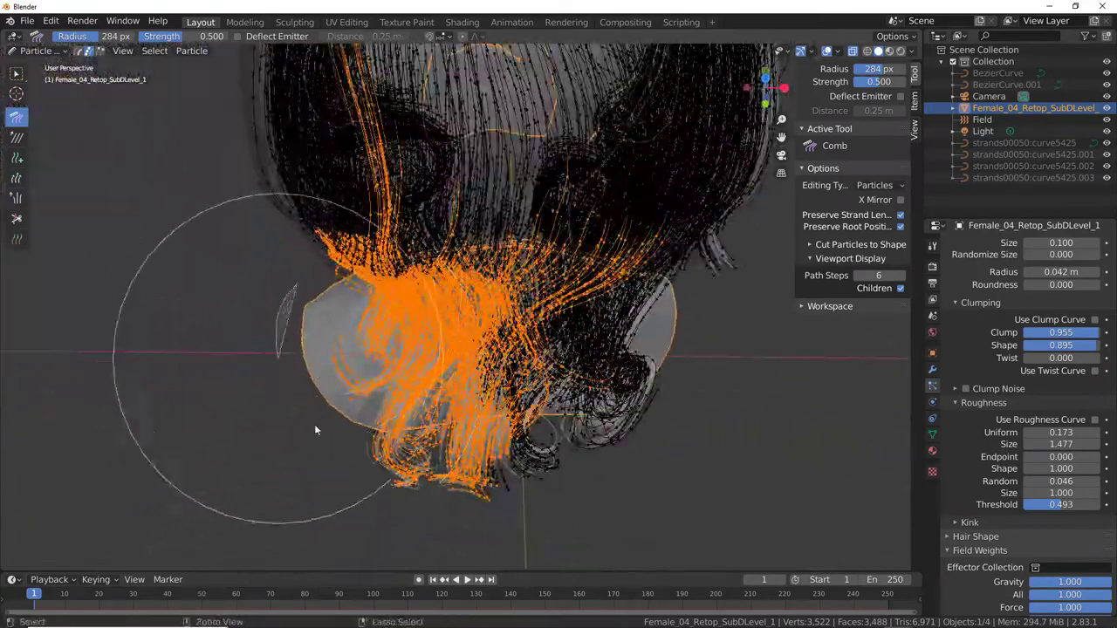
pyautogui.moveTo(513, 342)
pyautogui.mouseDown()
pyautogui.moveTo(337, 324)
pyautogui.moveTo(279, 374)
pyautogui.moveTo(573, 419)
pyautogui.moveTo(368, 412)
pyautogui.mouseUp()
pyautogui.moveTo(368, 411)
pyautogui.mouseDown(button='middle')
pyautogui.moveTo(387, 317)
pyautogui.moveTo(347, 290)
pyautogui.moveTo(376, 453)
pyautogui.mouseUp(button='middle')
pyautogui.moveTo(377, 454); pyautogui.dragTo(375, 462)
pyautogui.moveTo(374, 462)
pyautogui.mouseDown(button='middle')
pyautogui.moveTo(538, 445)
pyautogui.moveTo(381, 397)
pyautogui.mouseUp(button='middle')
pyautogui.moveTo(382, 397)
pyautogui.mouseDown()
pyautogui.moveTo(369, 395)
pyautogui.moveTo(325, 454)
pyautogui.mouseUp()
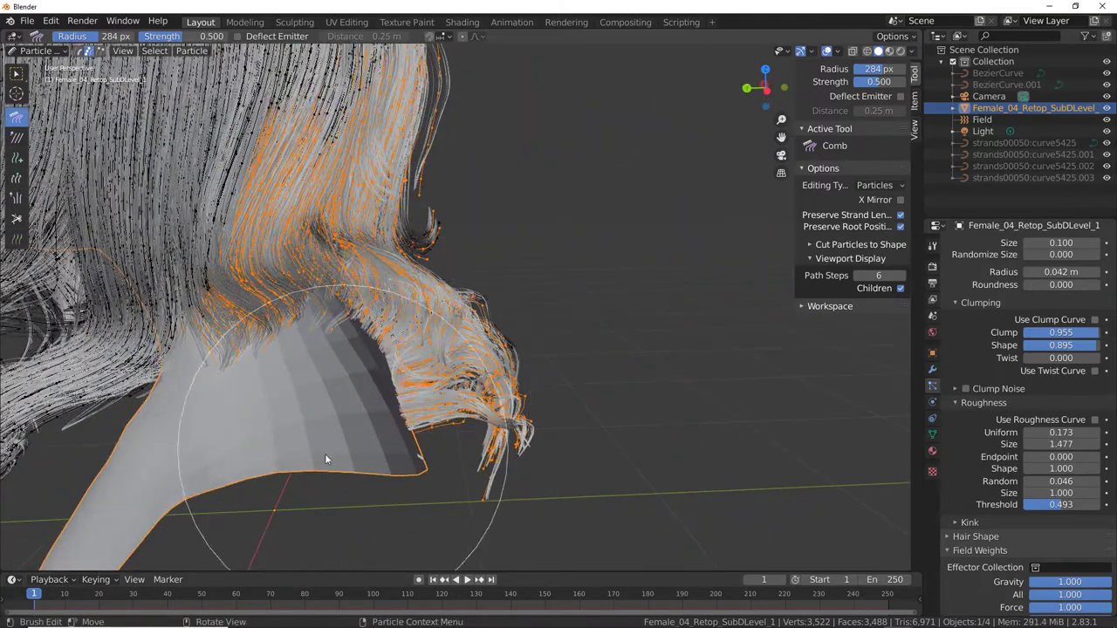
pyautogui.moveTo(325, 454)
pyautogui.mouseDown(button='middle')
pyautogui.moveTo(367, 343)
pyautogui.moveTo(237, 471)
pyautogui.moveTo(323, 424)
pyautogui.mouseUp(button='middle')
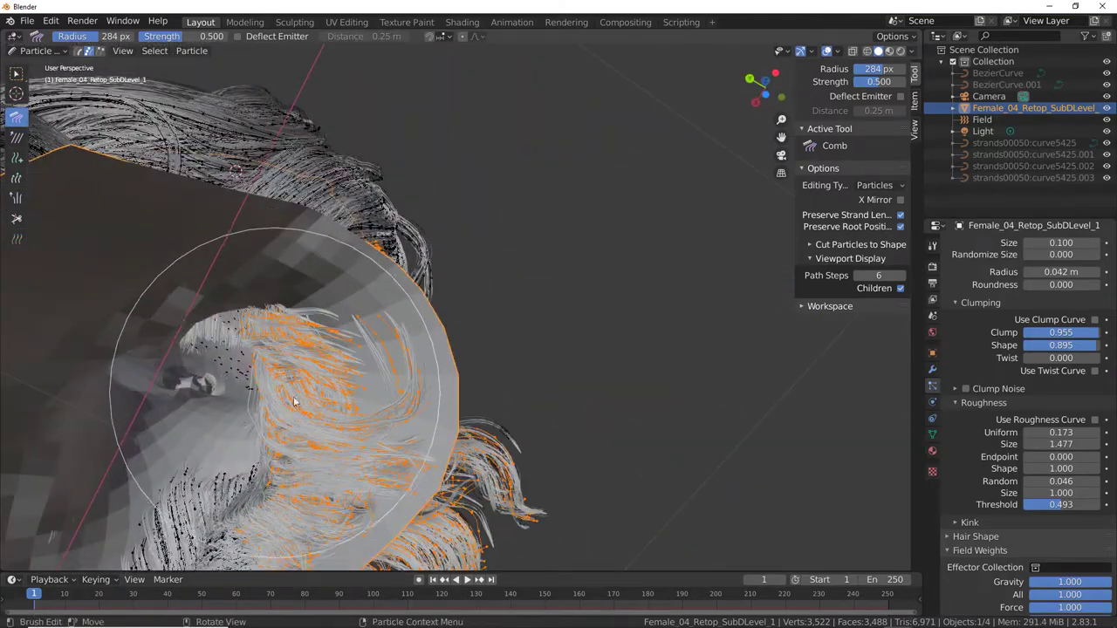
pyautogui.moveTo(294, 399)
pyautogui.mouseDown()
pyautogui.moveTo(355, 393)
pyautogui.moveTo(376, 375)
pyautogui.mouseUp()
pyautogui.moveTo(376, 376); pyautogui.dragTo(317, 350, button='middle')
pyautogui.moveTo(317, 350); pyautogui.dragTo(387, 394)
pyautogui.moveTo(371, 387)
pyautogui.mouseDown(button='middle')
pyautogui.moveTo(329, 250)
pyautogui.moveTo(346, 347)
pyautogui.moveTo(390, 336)
pyautogui.moveTo(581, 437)
pyautogui.mouseUp(button='middle')
# Switch the head mesh to Vertex Paint mode with Rendered viewport shading
pyautogui.scroll(-3, 541, 423)
pyautogui.hotkey('ctrl', 'Tab')
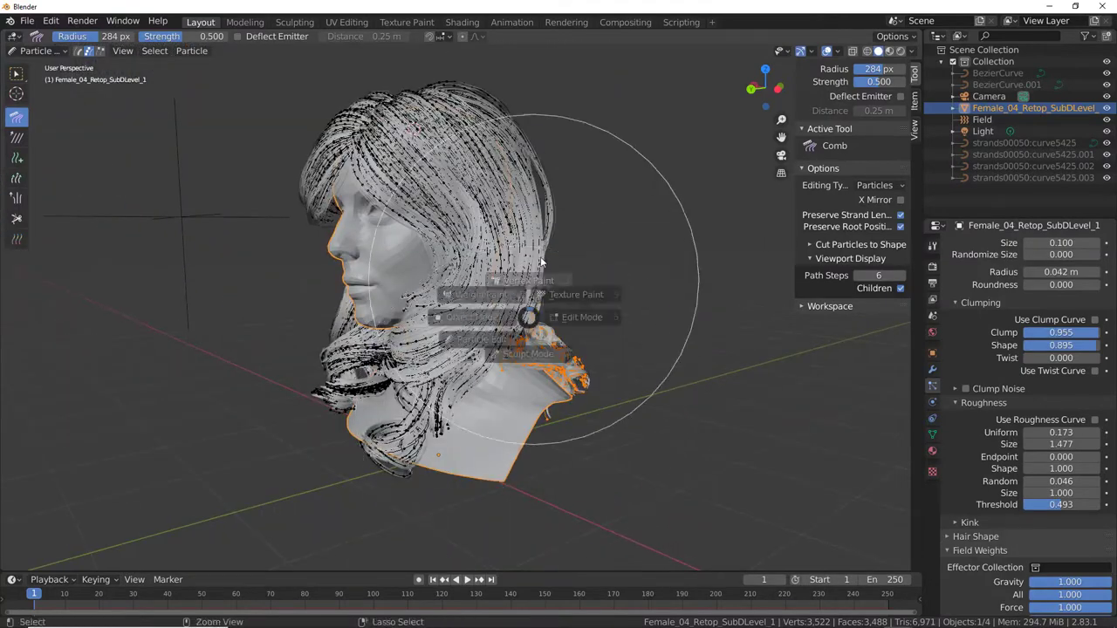
pyautogui.click(541, 297)
pyautogui.moveTo(541, 296); pyautogui.dragTo(580, 253, button='middle')
pyautogui.press('z')
pyautogui.click(554, 202)
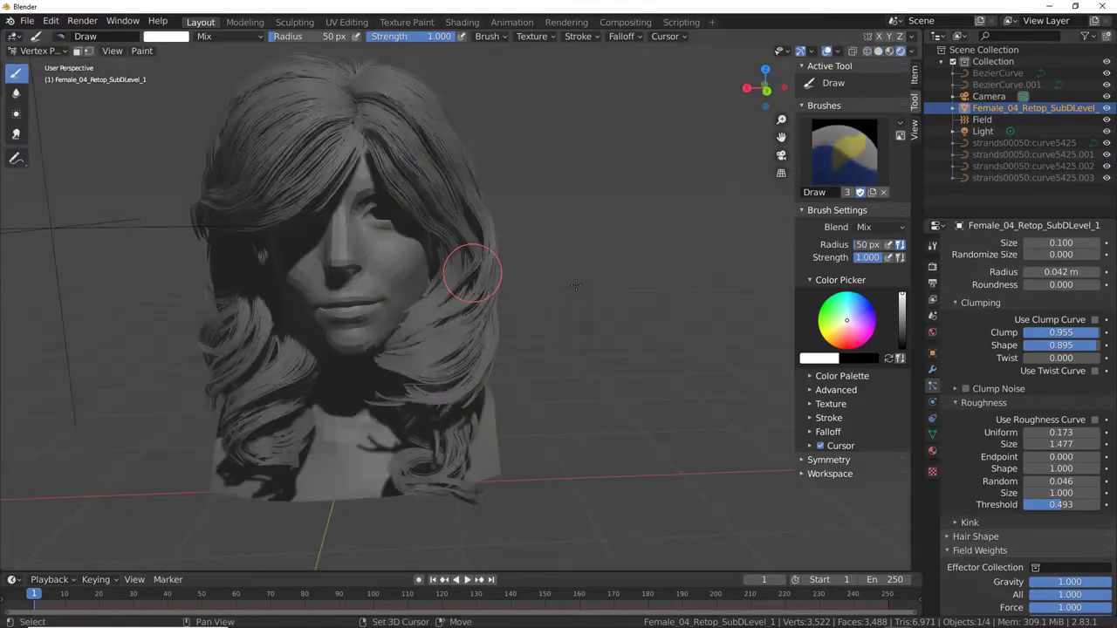
pyautogui.moveTo(463, 250); pyautogui.dragTo(536, 280, button='middle')
pyautogui.scroll(2, 536, 280)
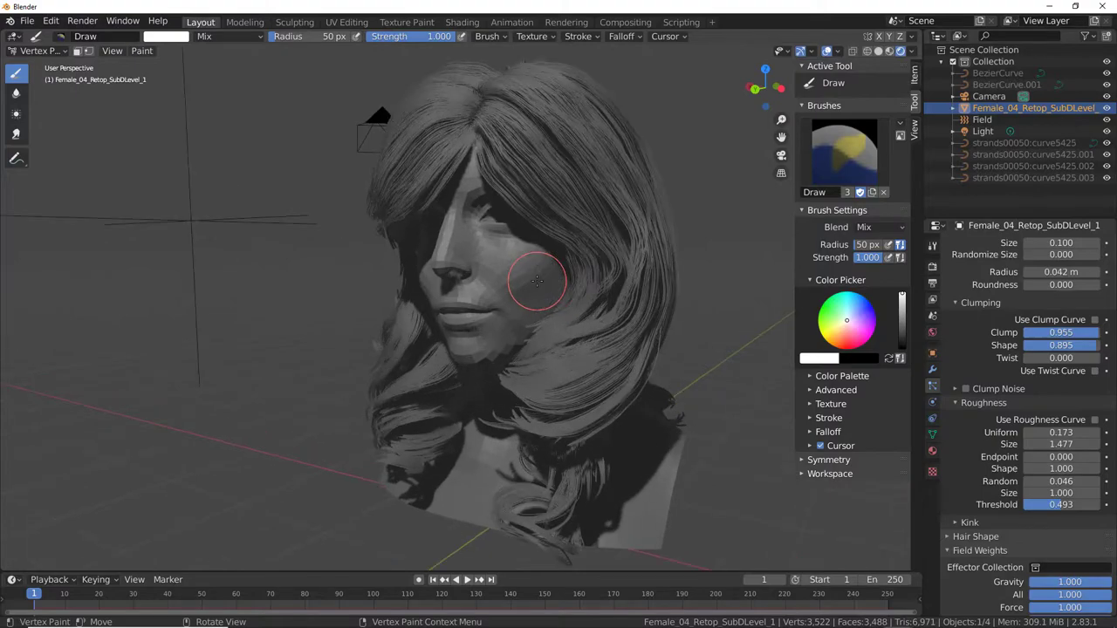